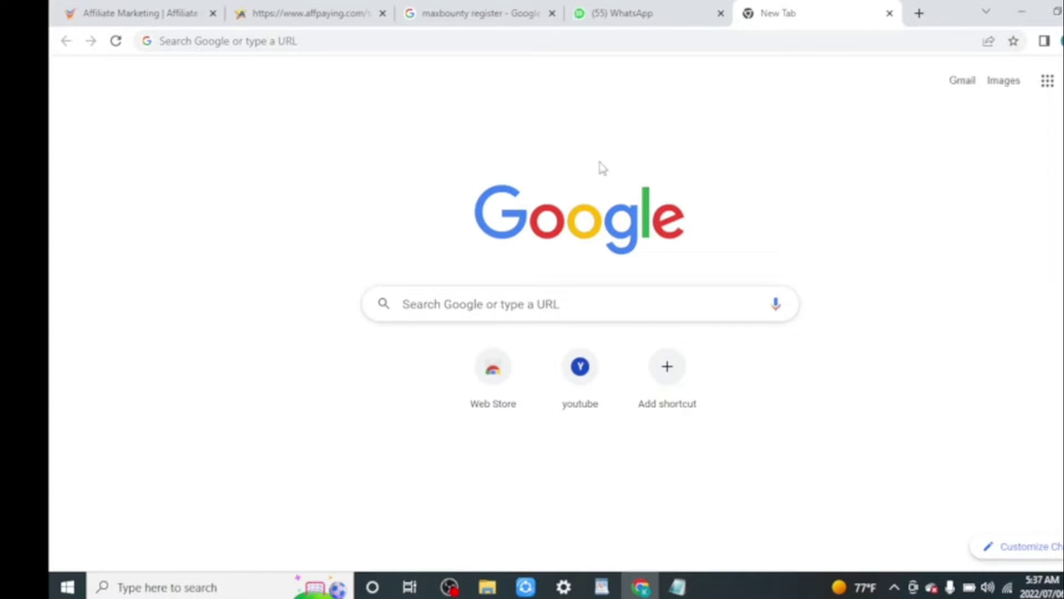
Focus the Google search box on the new tab so recent searches appear.
left_click(449, 302)
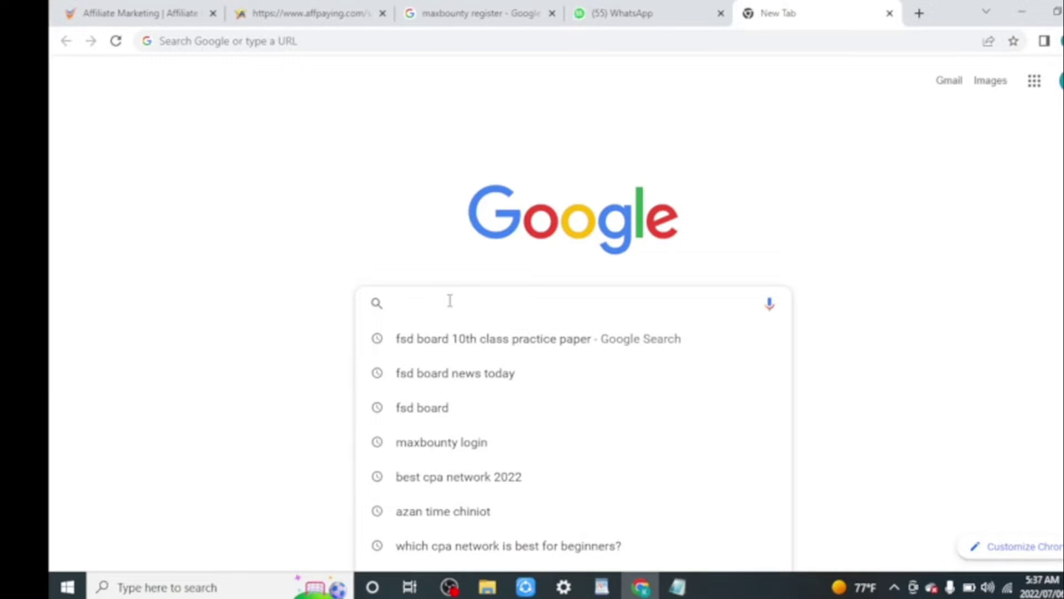
Search Google for 'maxbounty register' and open the MaxBounty Affiliate Portal result.
type("MAX")
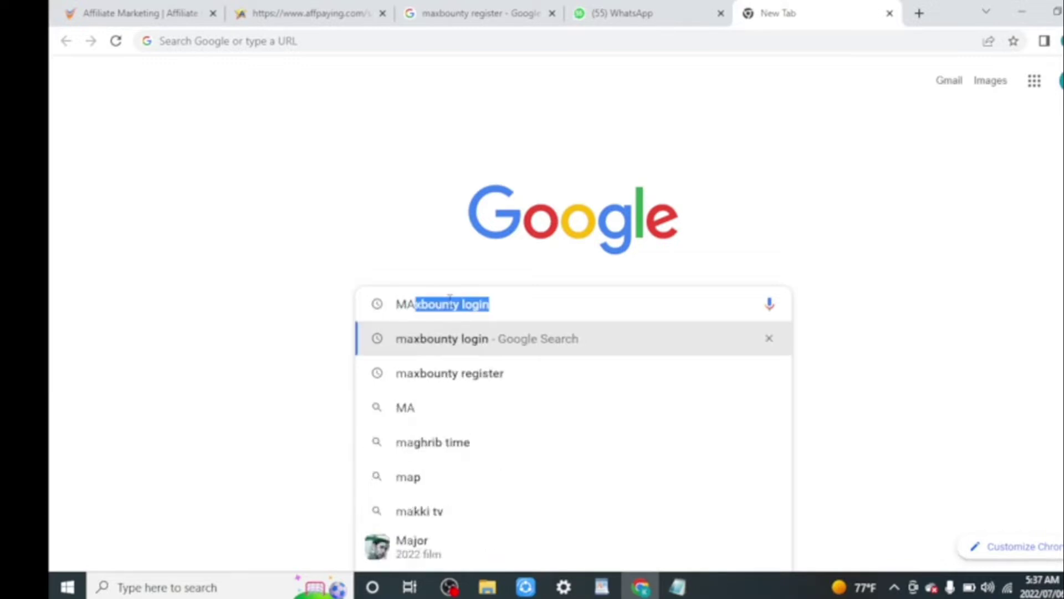
left_click(515, 304)
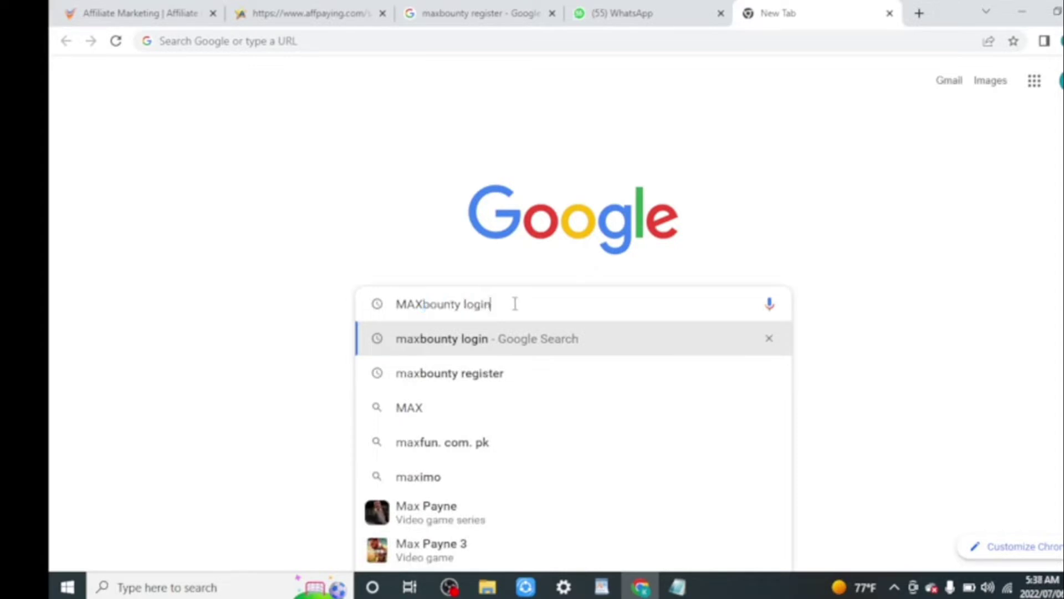
key("BackSpace")
key("BackSpace")
key("BackSpace")
key("BackSpace")
key("BackSpace")
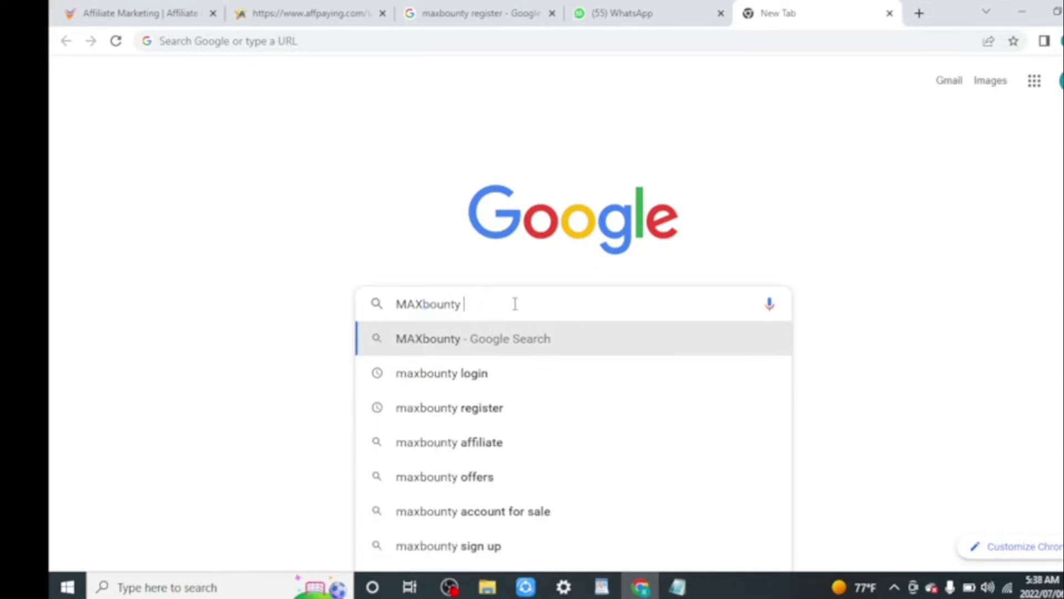
type("RE")
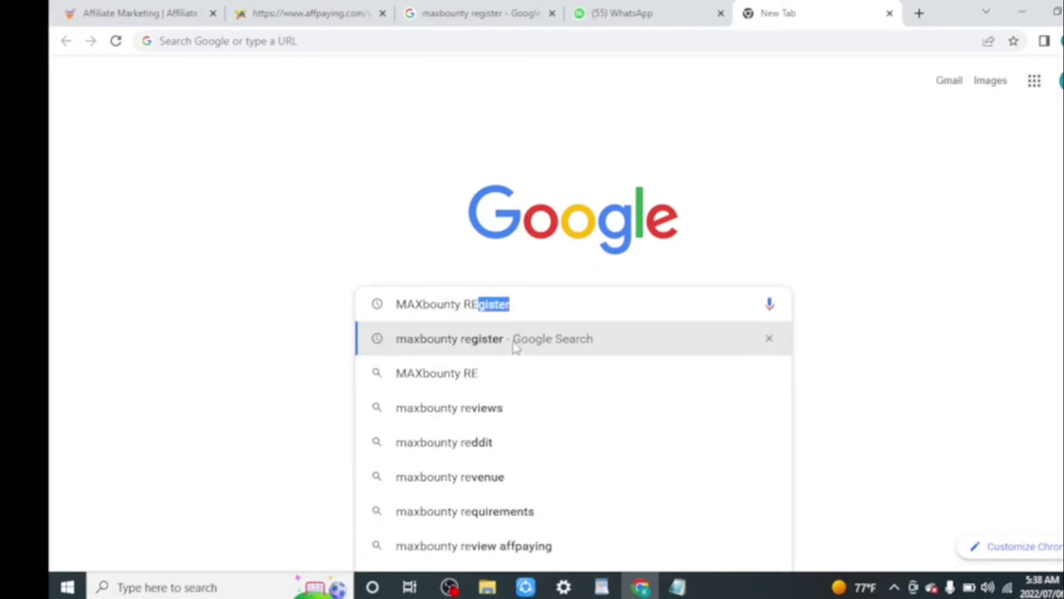
left_click(516, 344)
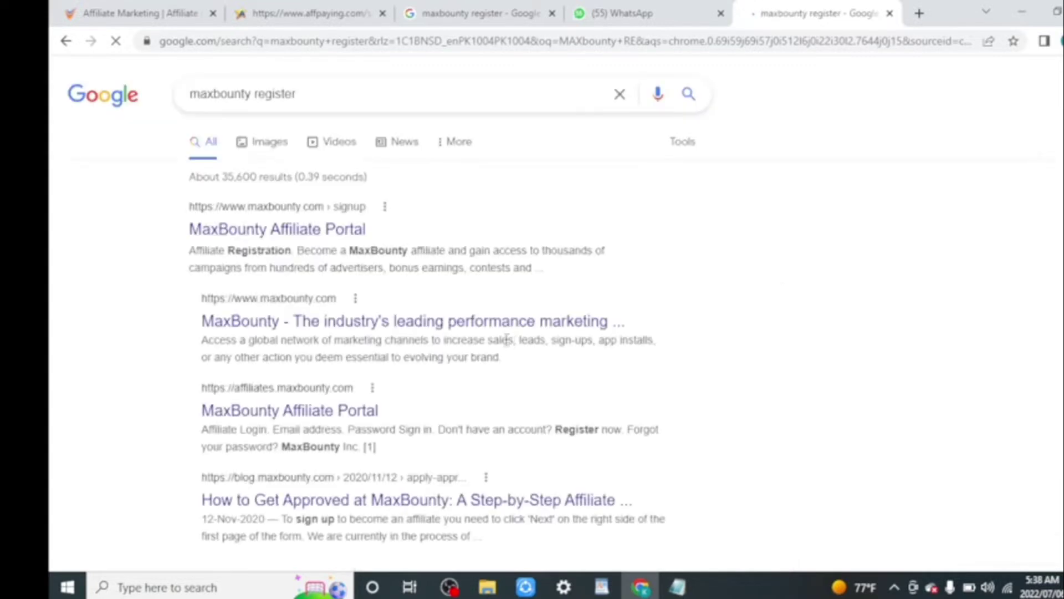
left_click(342, 234)
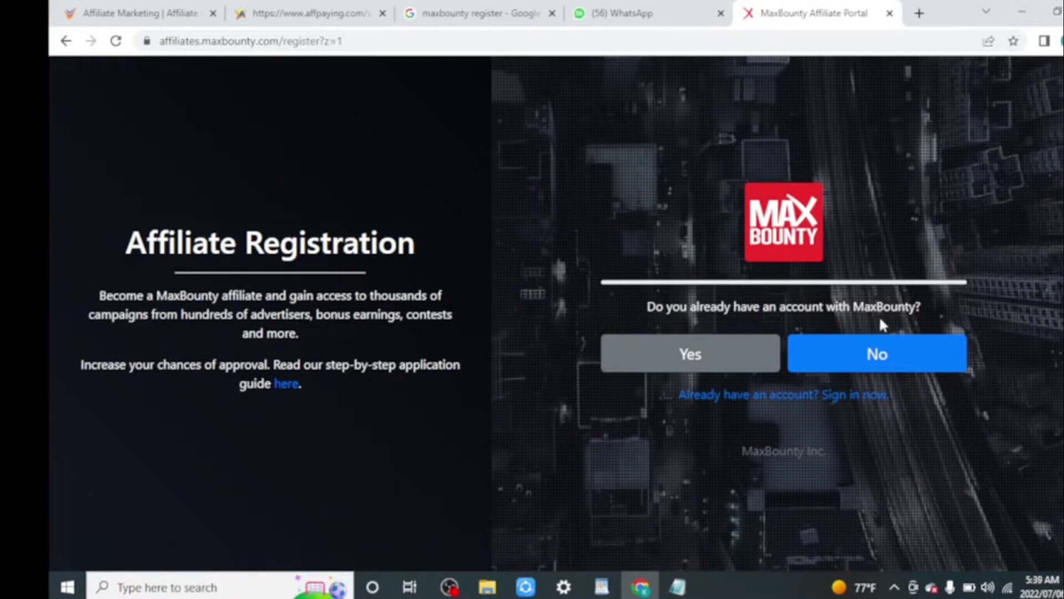
Choose no existing account, enter first name, last name, company Tech Products and e-mail, and submit.
left_click(902, 362)
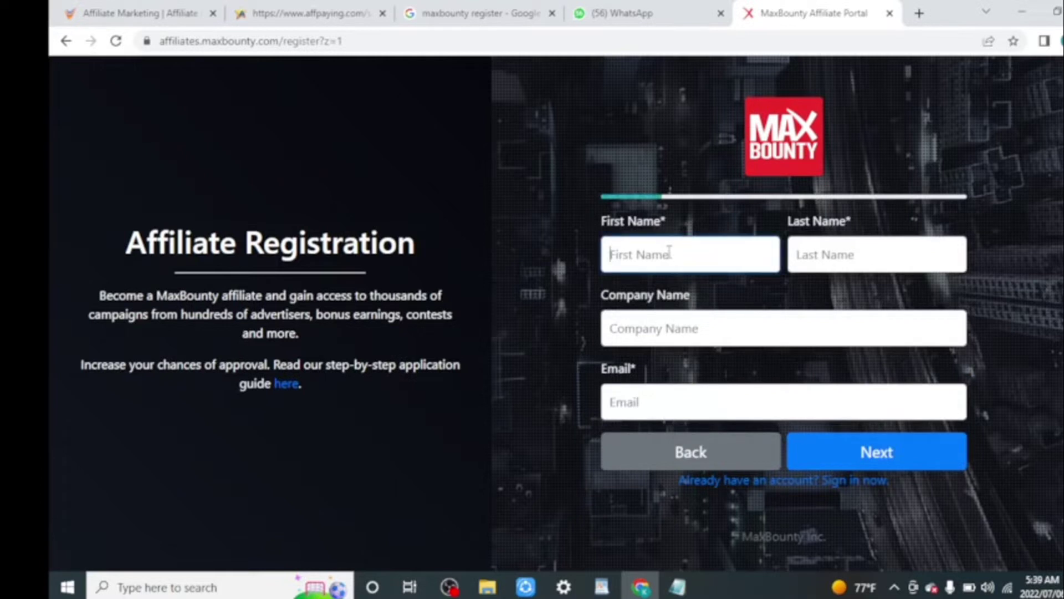
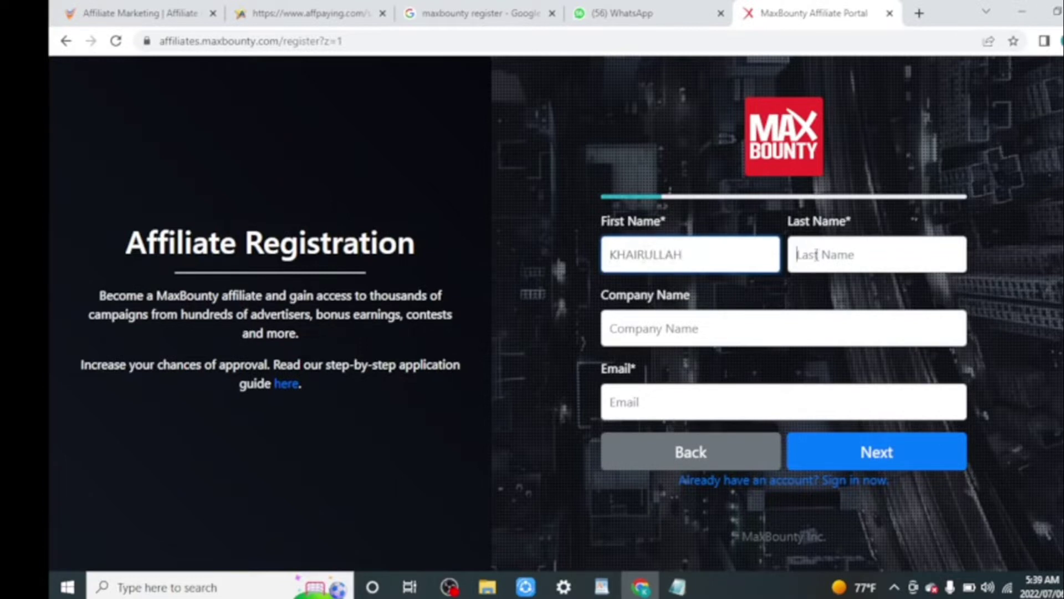
left_click(816, 255)
type("L")
key("BackSpace")
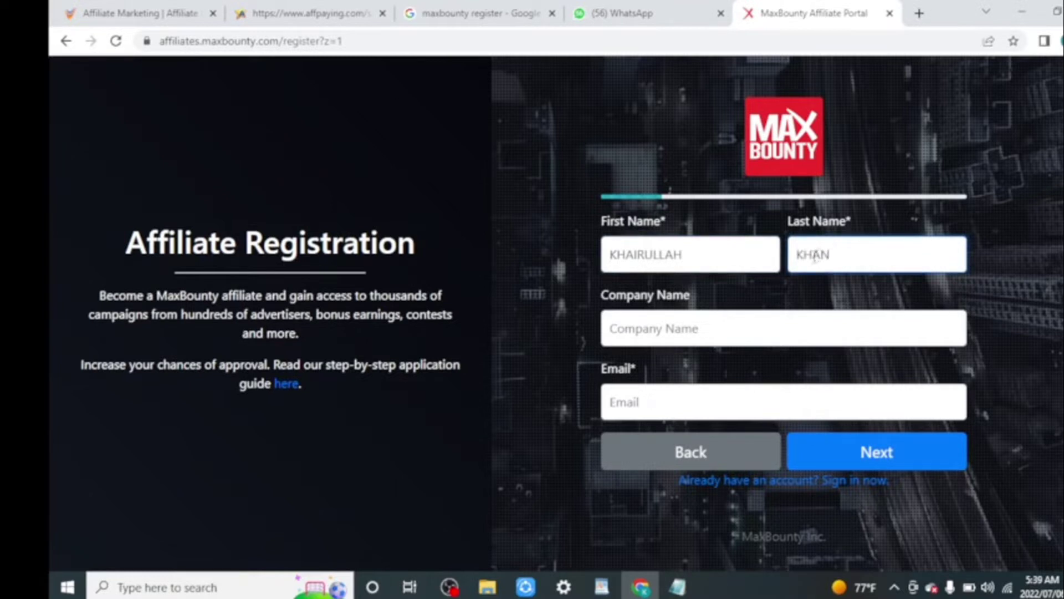
left_click(684, 336)
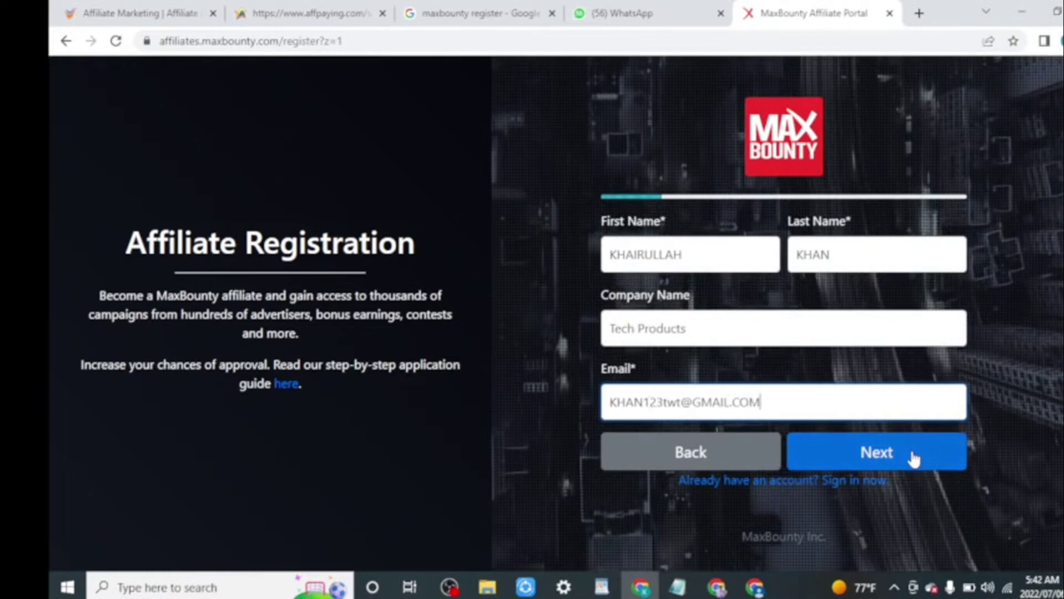
left_click(911, 458)
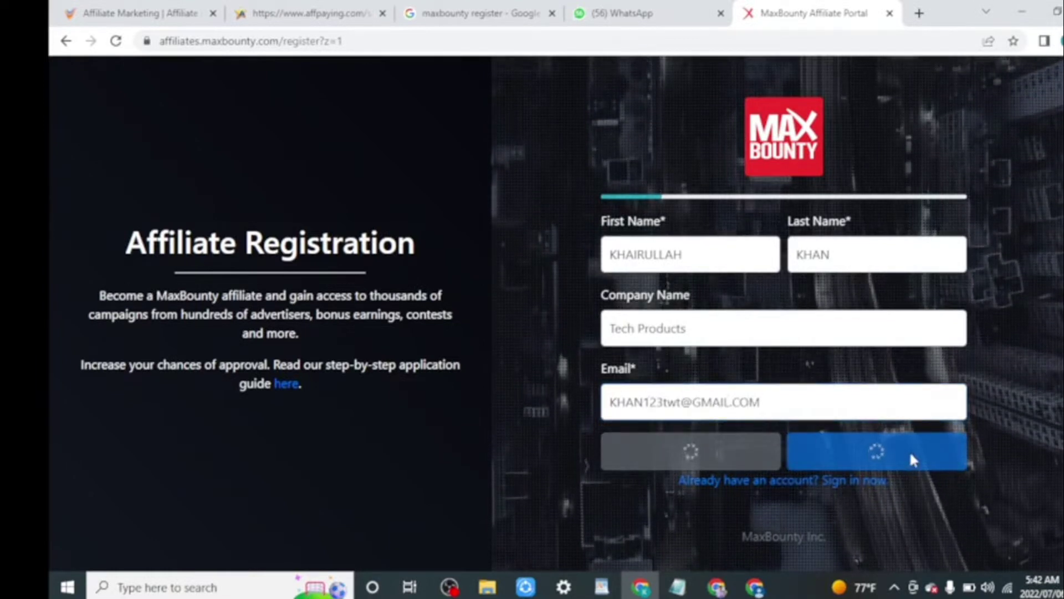
Continue to the password step, then enter and confirm the account password.
left_click(911, 452)
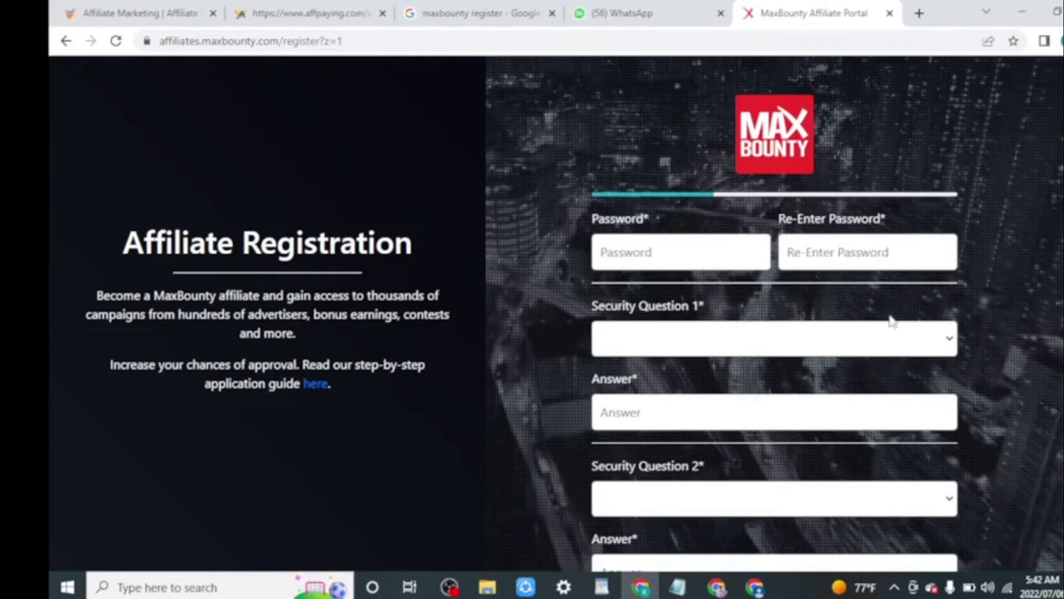
scroll(776, 249, "down", 1)
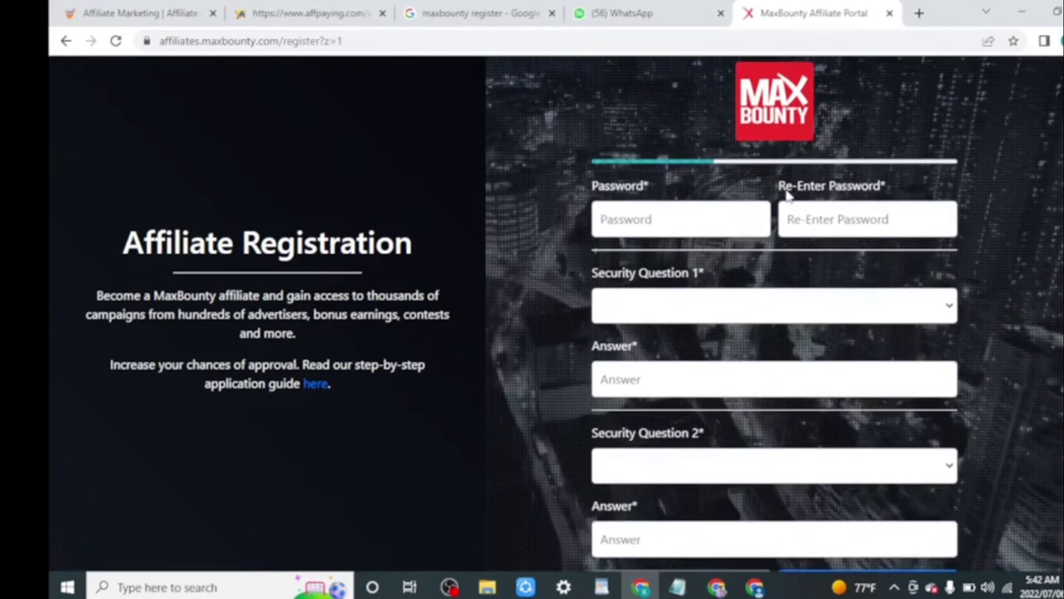
left_click(698, 223)
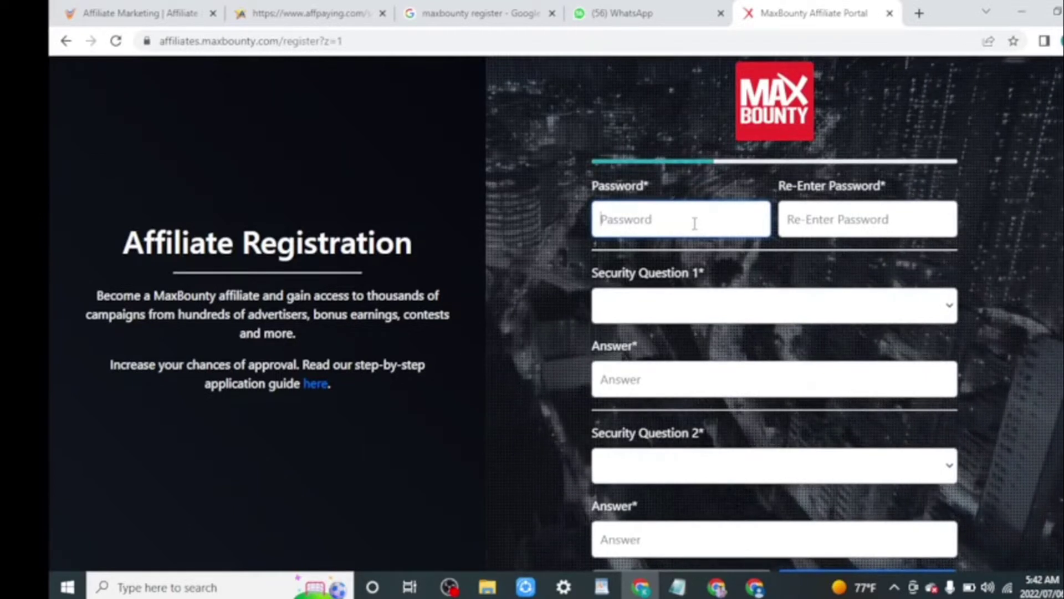
type("**********")
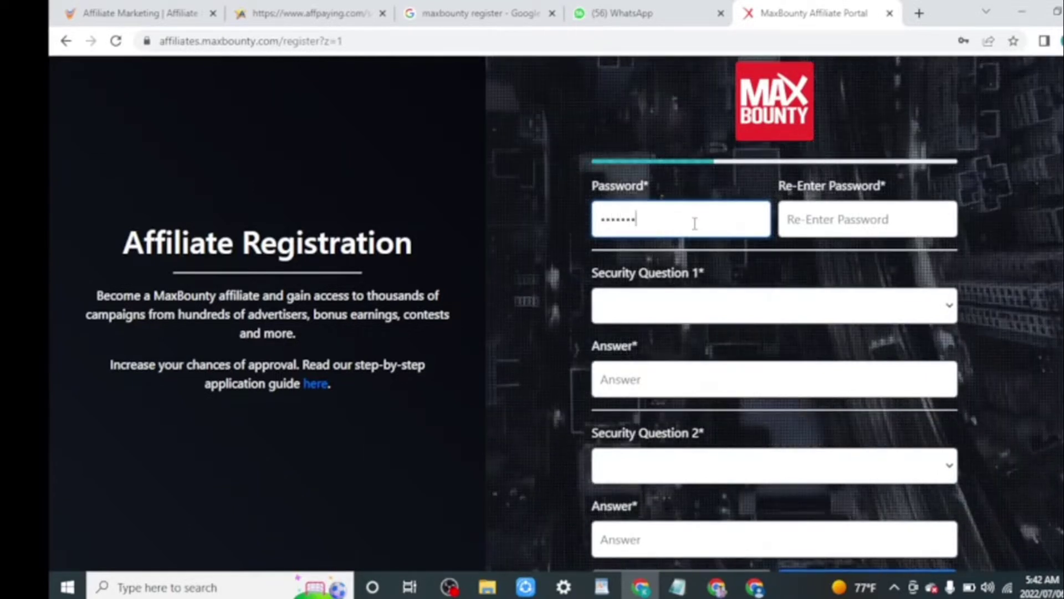
left_click(821, 219)
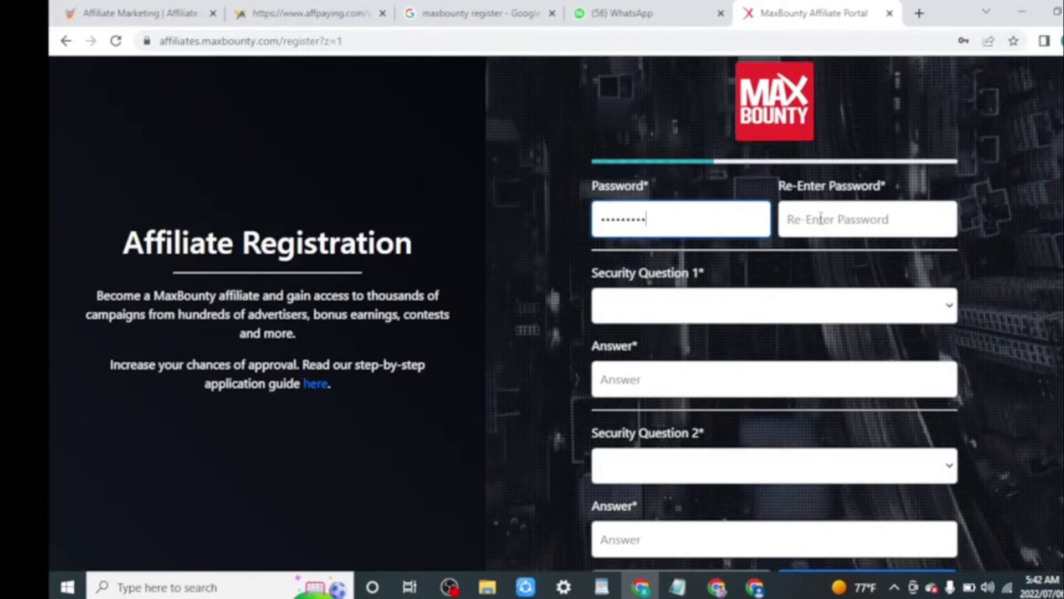
type("*****")
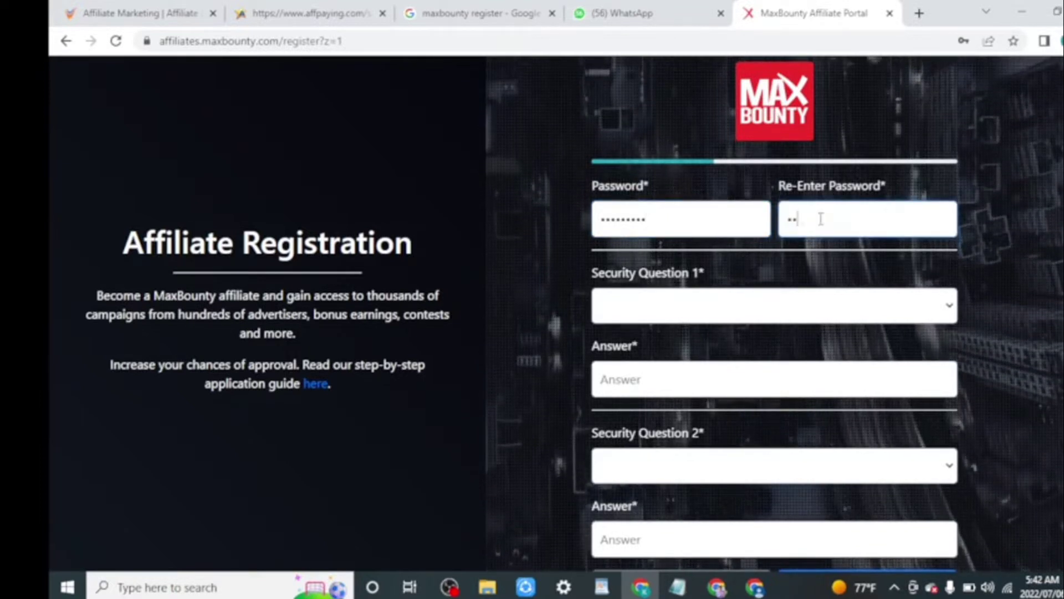
type("*****")
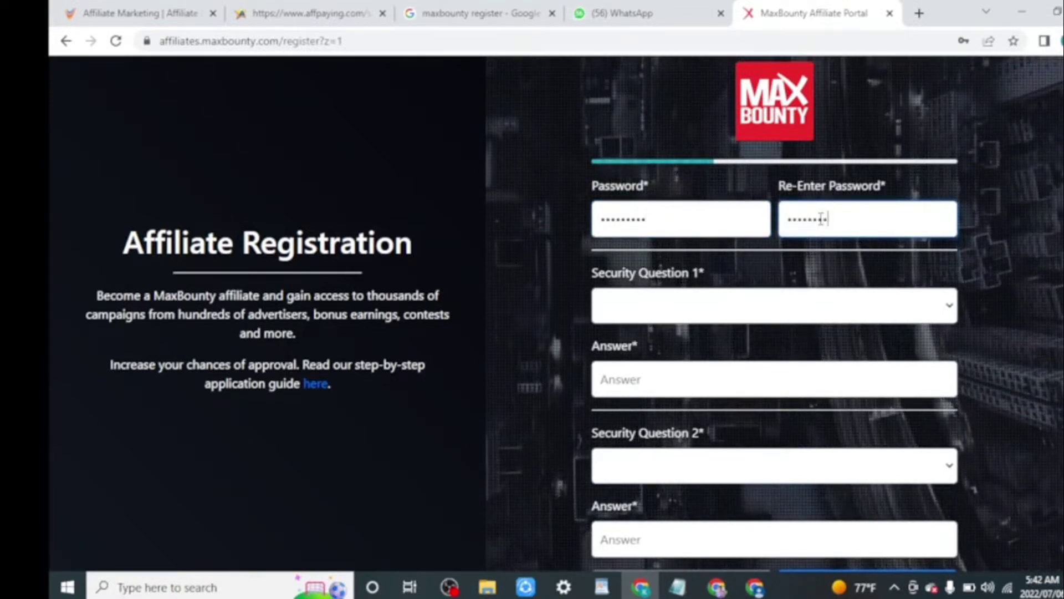
Select the childhood hero and childhood nickname security questions, answer both, and submit.
left_click(920, 304)
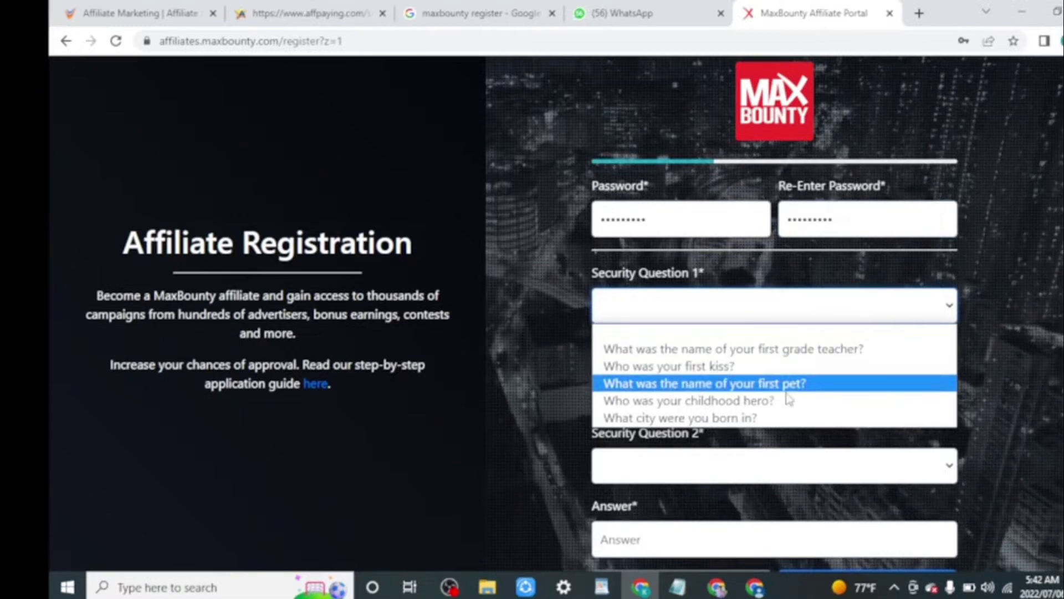
left_click(754, 407)
left_click(661, 380)
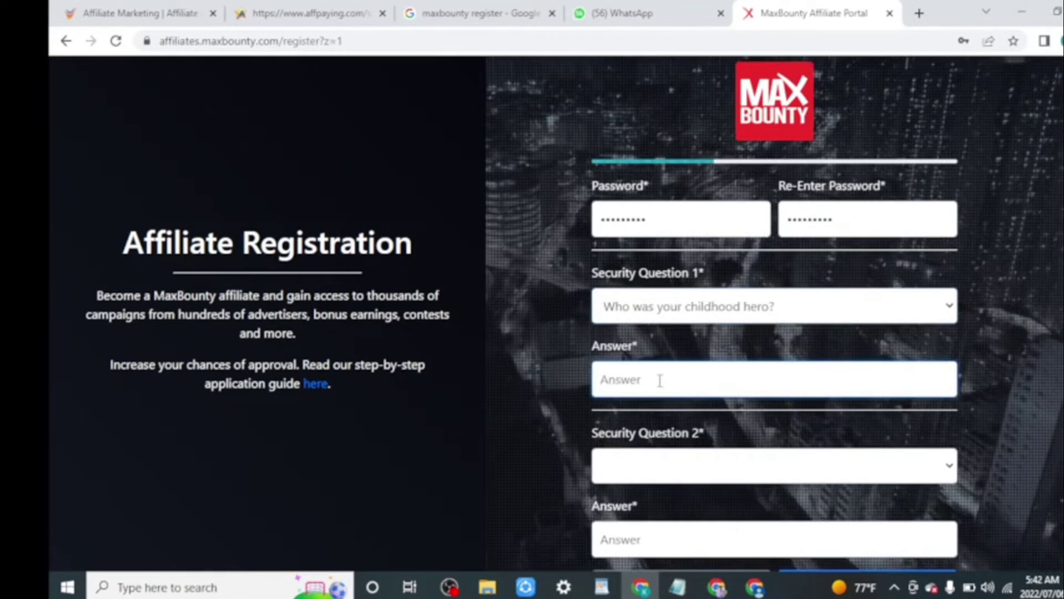
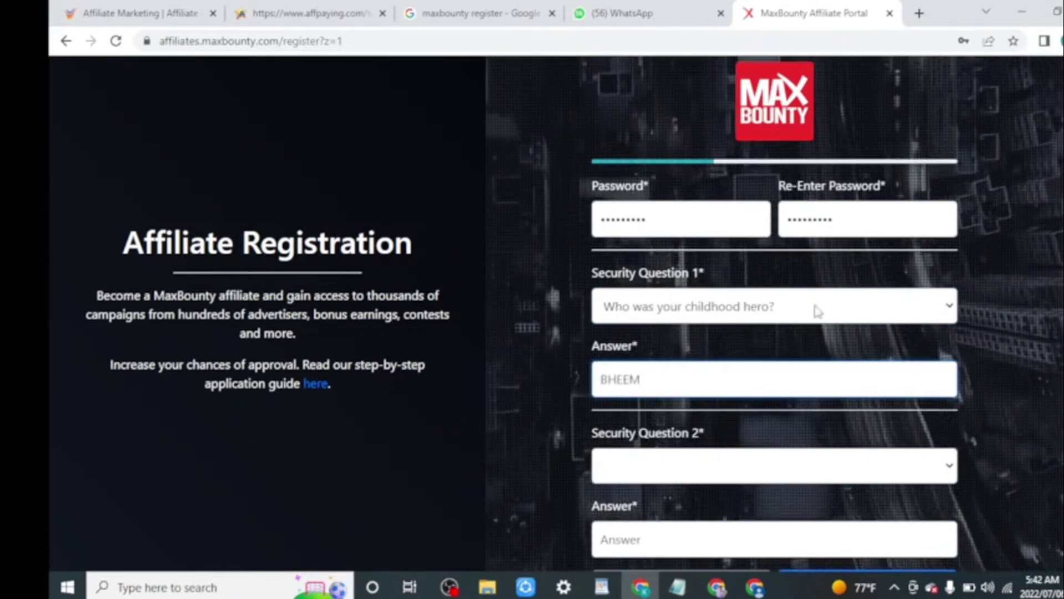
scroll(817, 311, "down", 3)
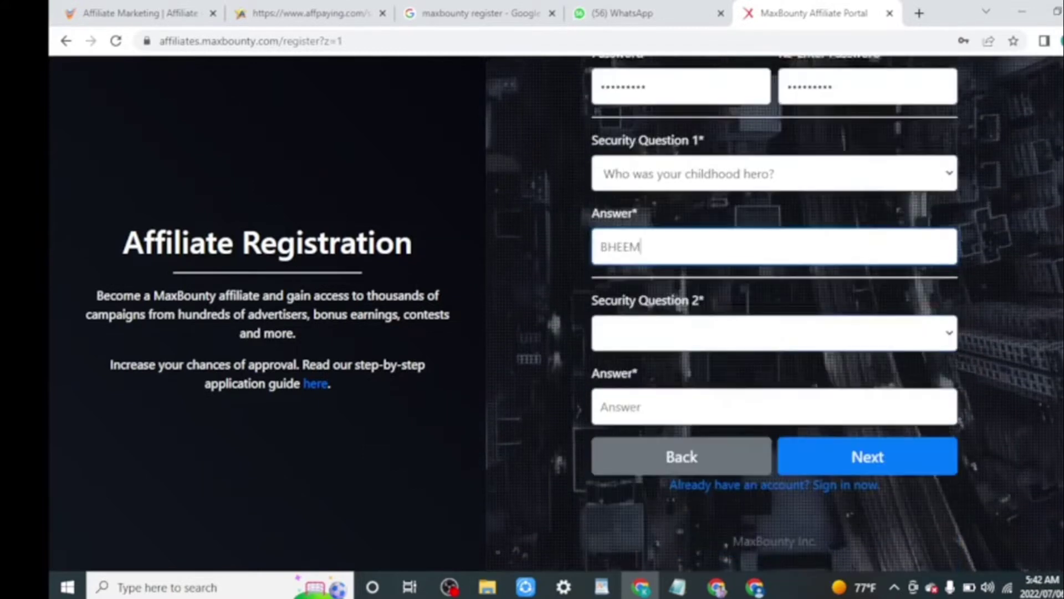
left_click(943, 332)
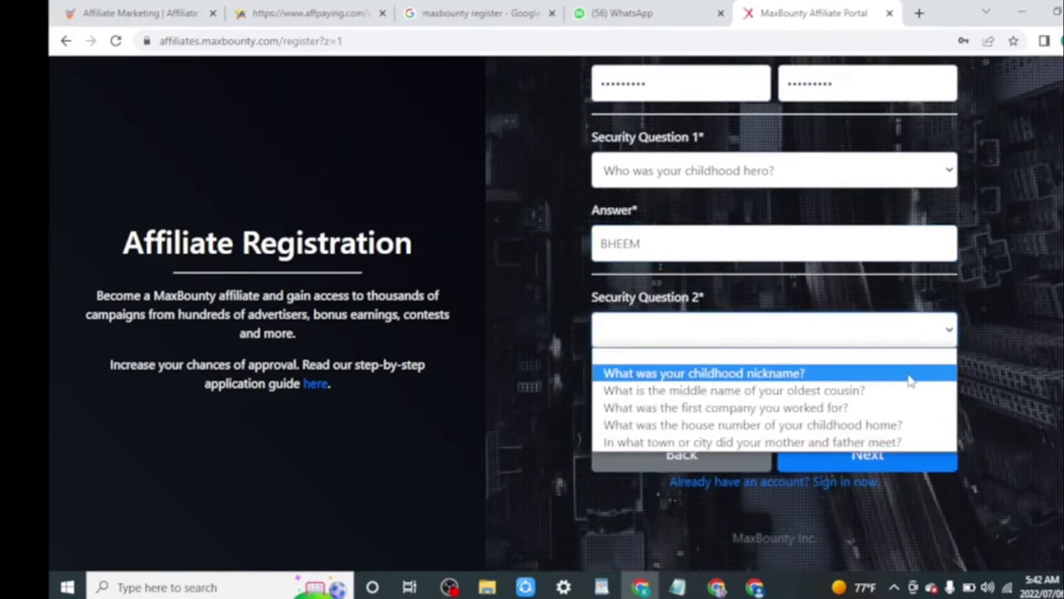
left_click(911, 374)
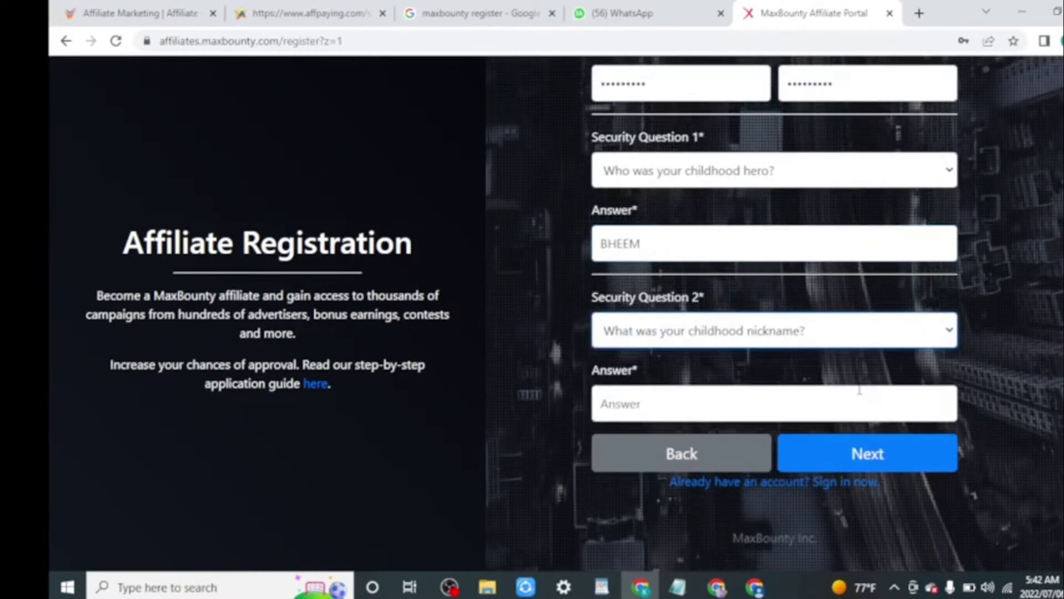
left_click(698, 404)
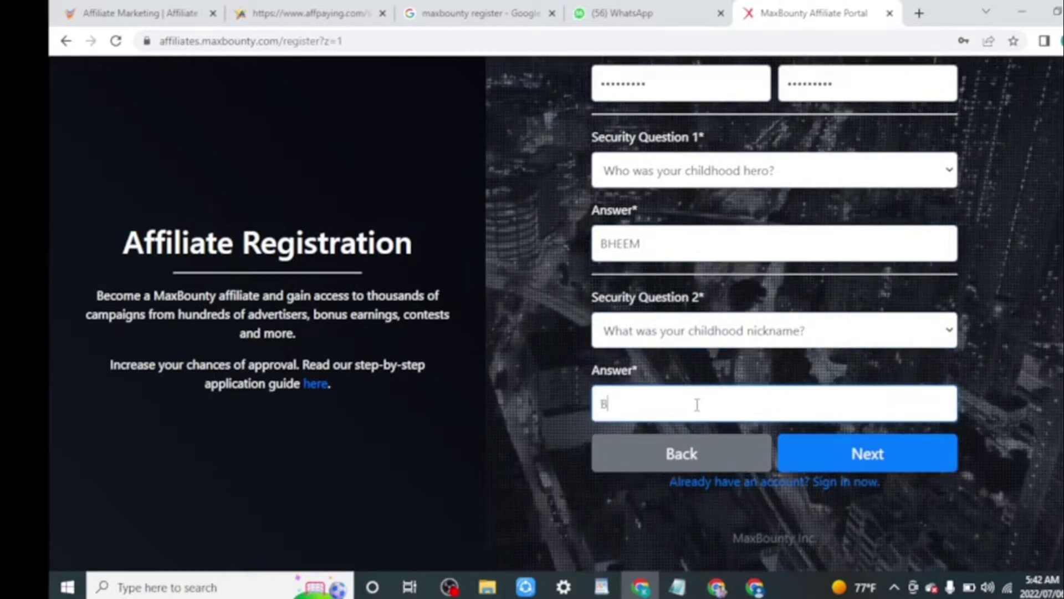
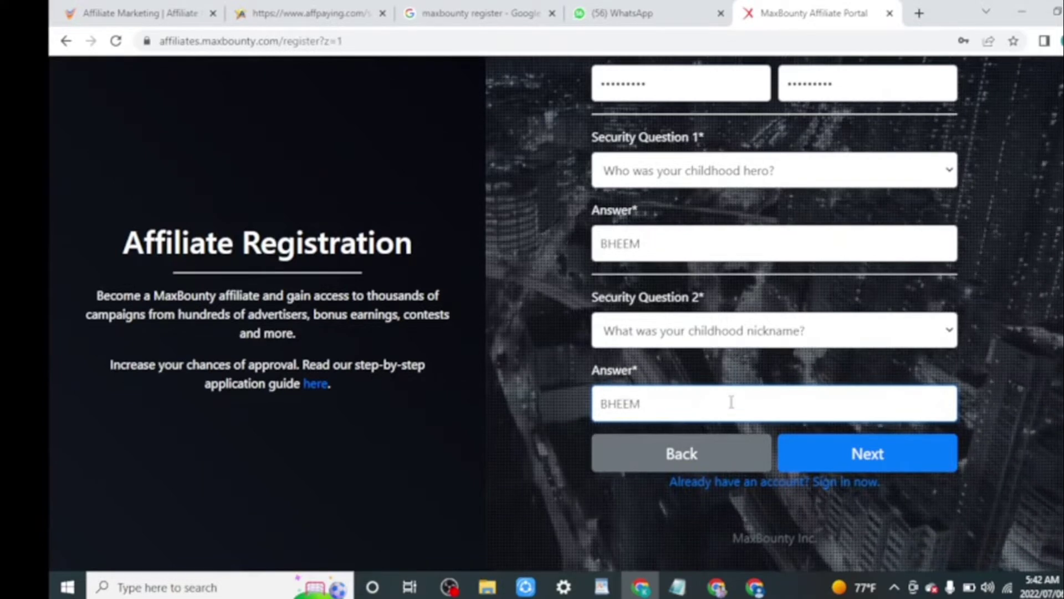
left_click(847, 460)
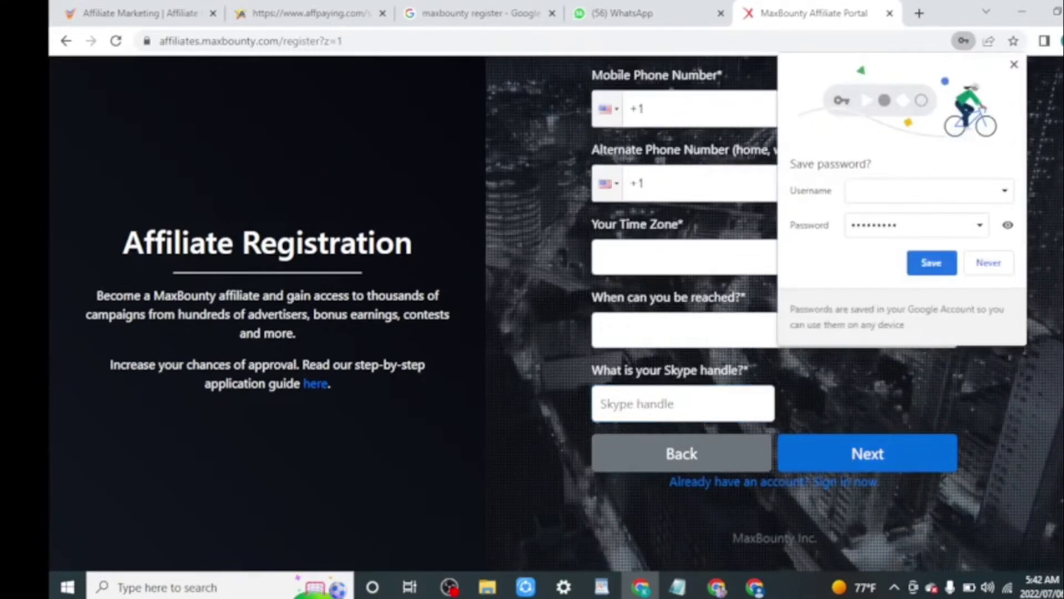
Save the password, then enter the mobile and alternate numbers with Pakistan +92 codes.
left_click(932, 263)
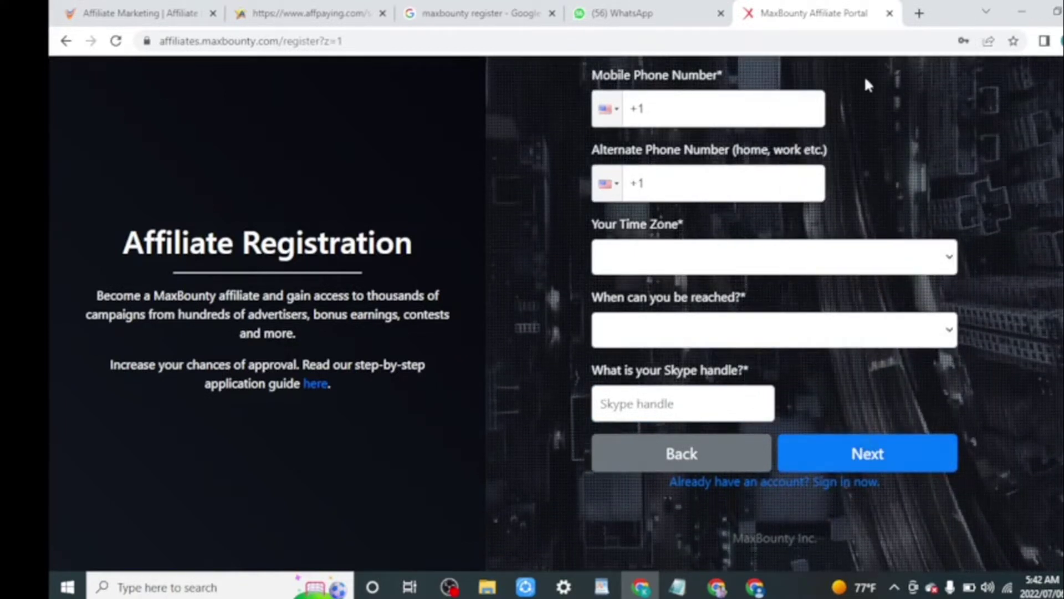
left_click(616, 109)
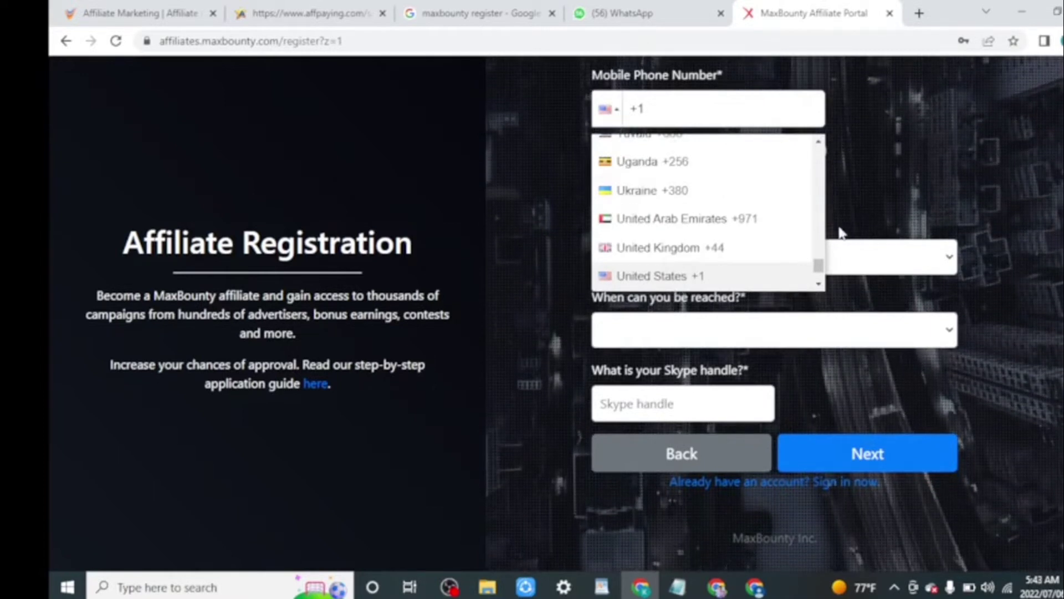
left_click_drag(818, 267, 714, 195)
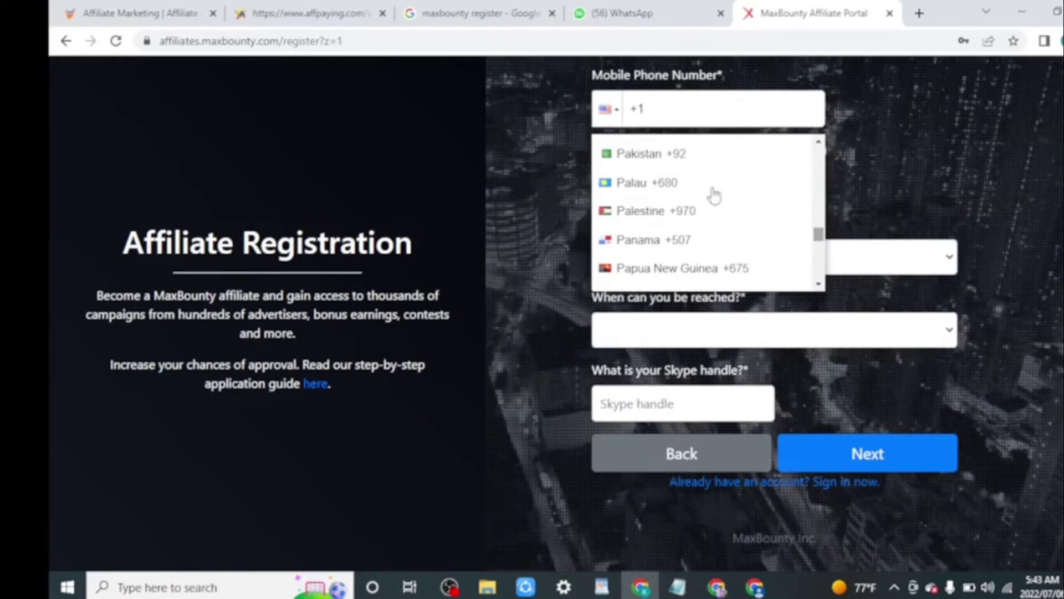
left_click(650, 158)
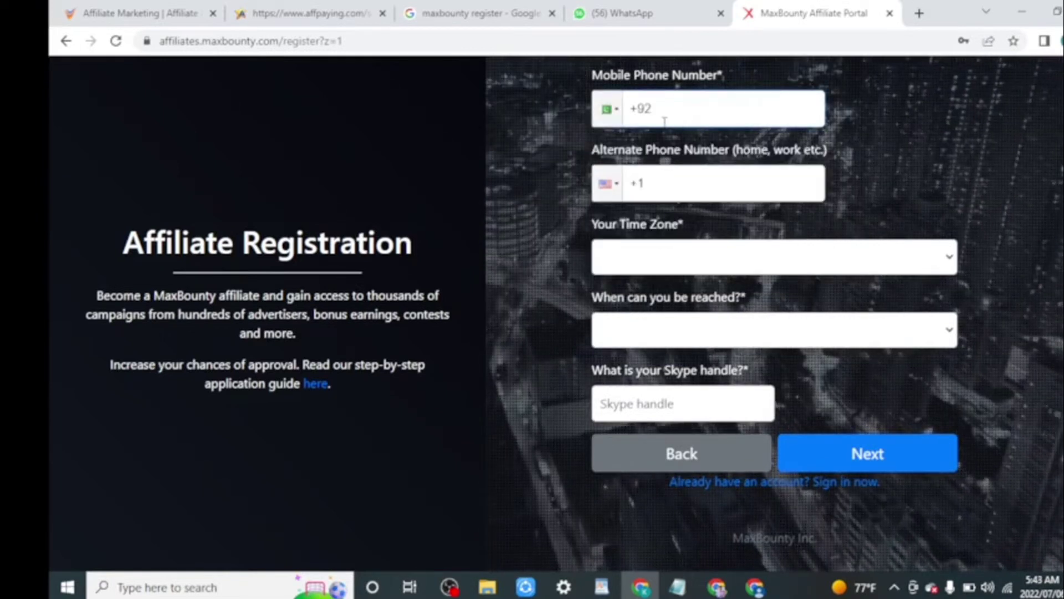
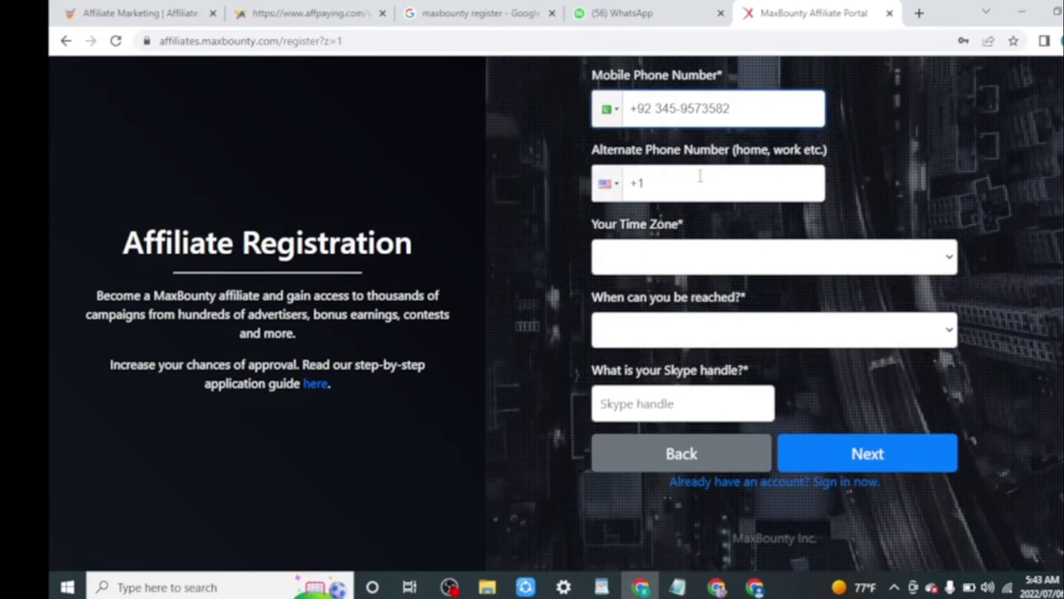
left_click(620, 188)
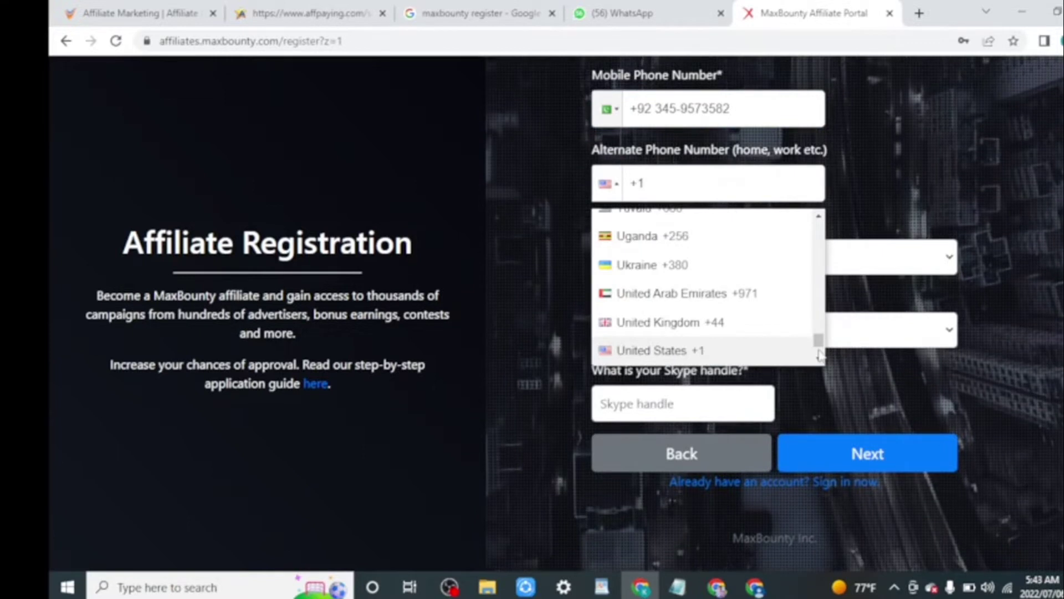
left_click_drag(820, 355, 819, 307)
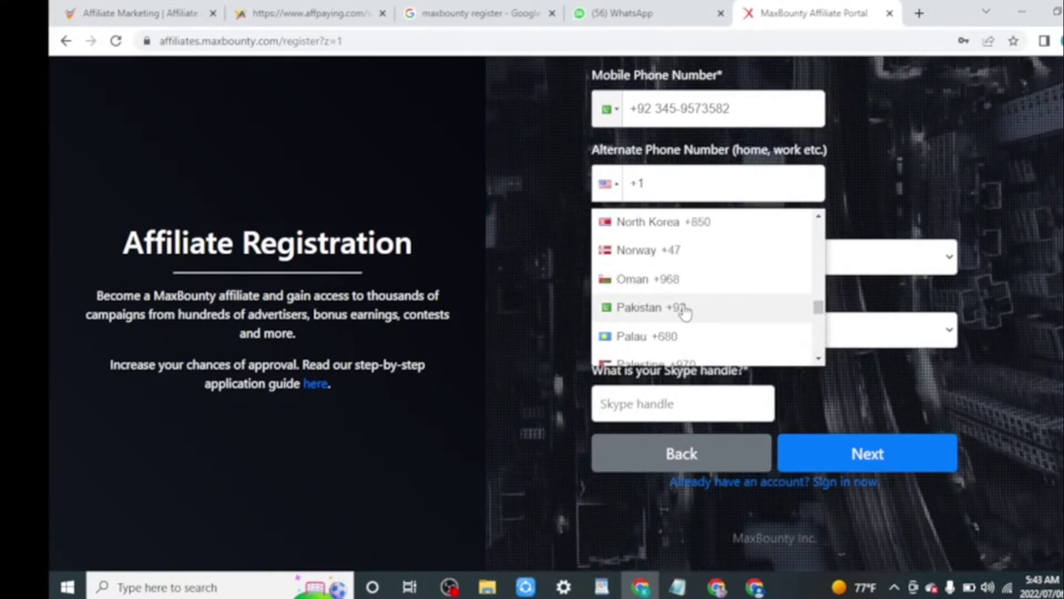
left_click(685, 309)
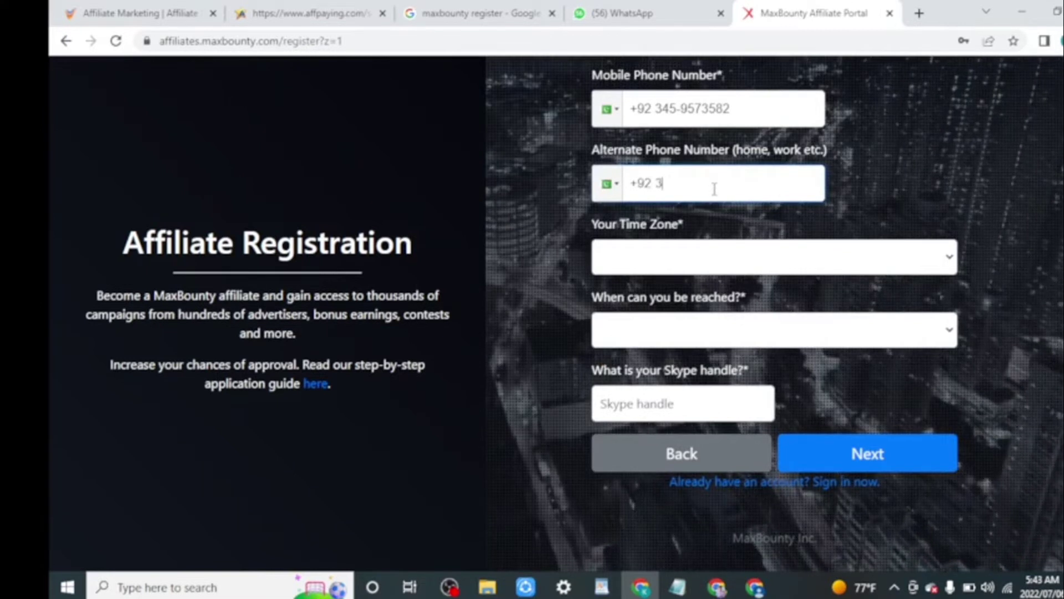
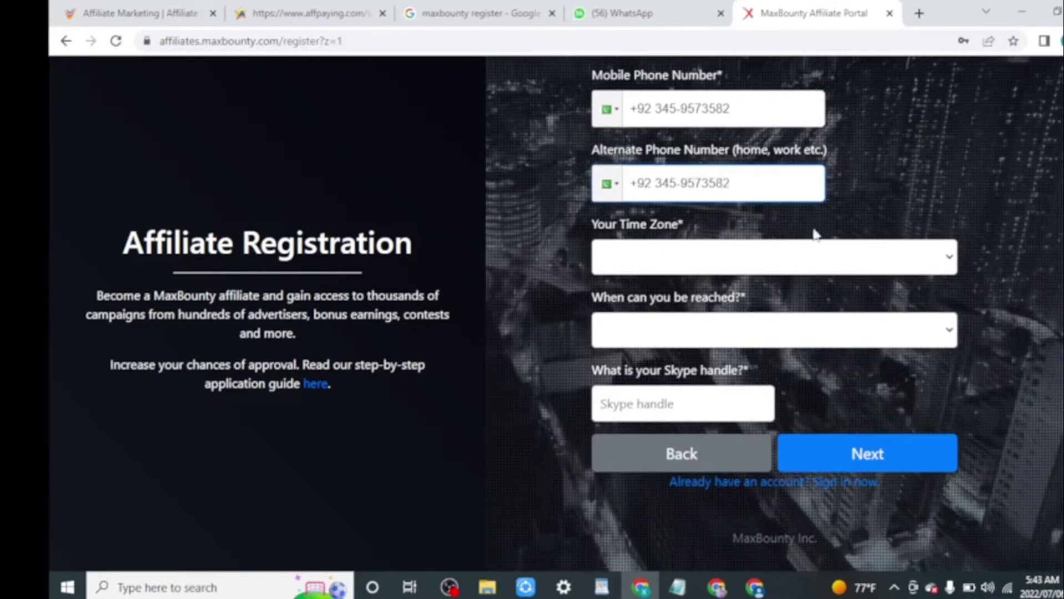
Set time zone to (GMT+05:00) Islamabad, Karachi, Tashkent and contact time to Early Morning.
left_click(880, 259)
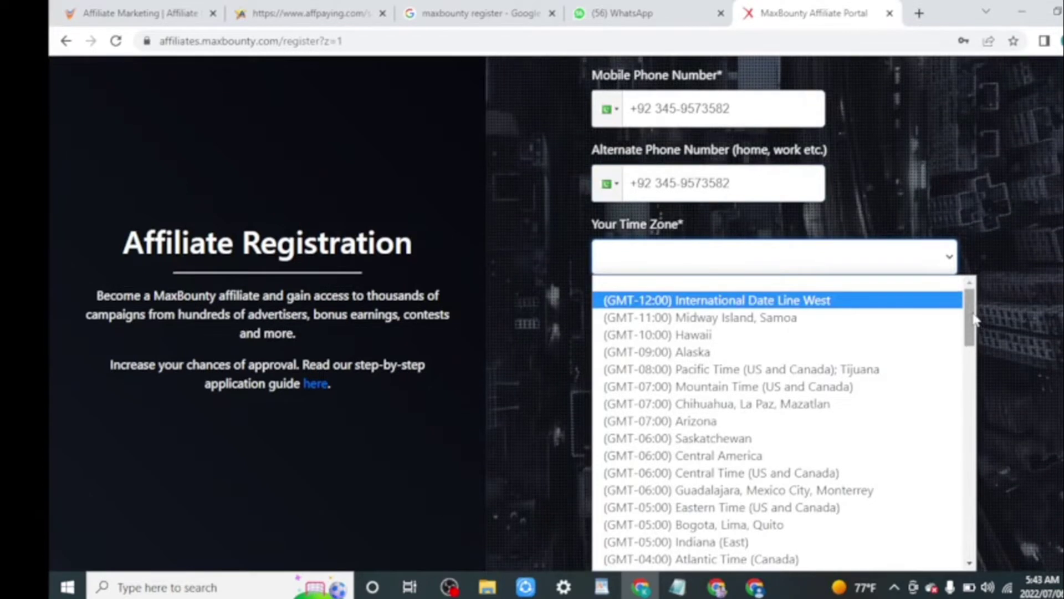
left_click_drag(973, 320, 979, 469)
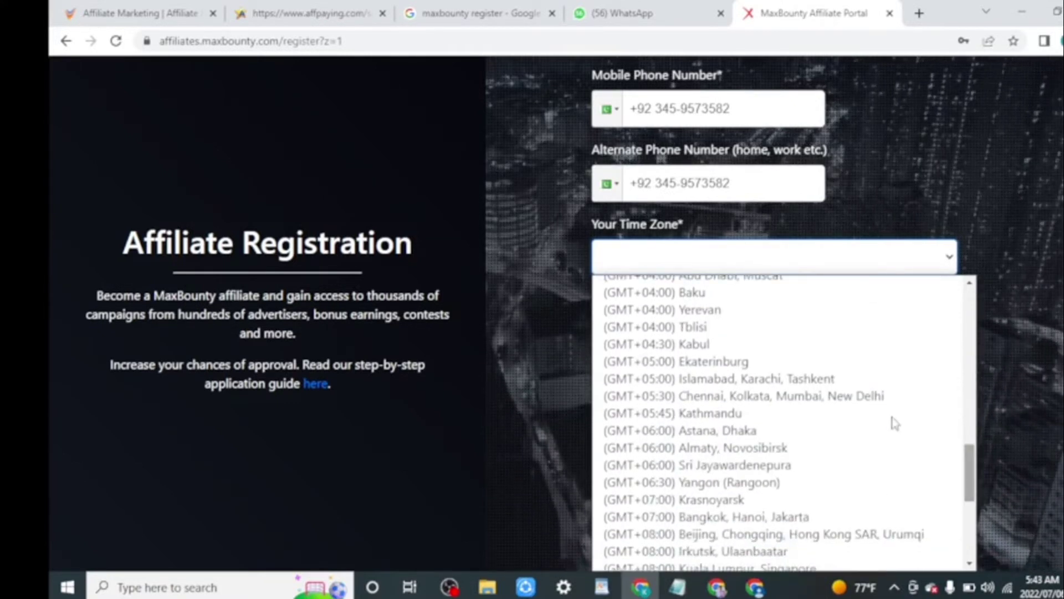
left_click(789, 379)
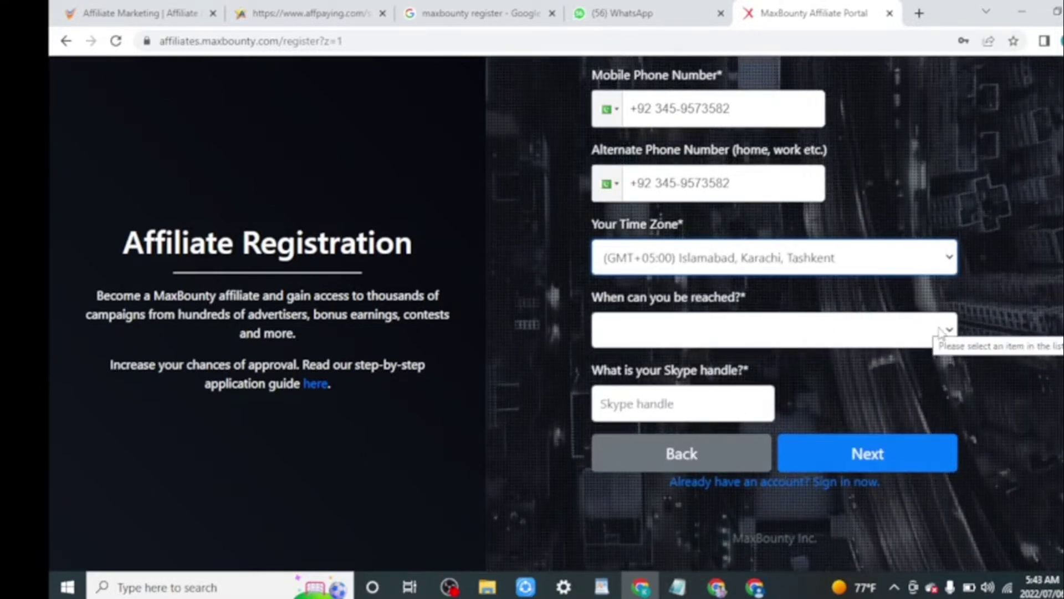
left_click(946, 330)
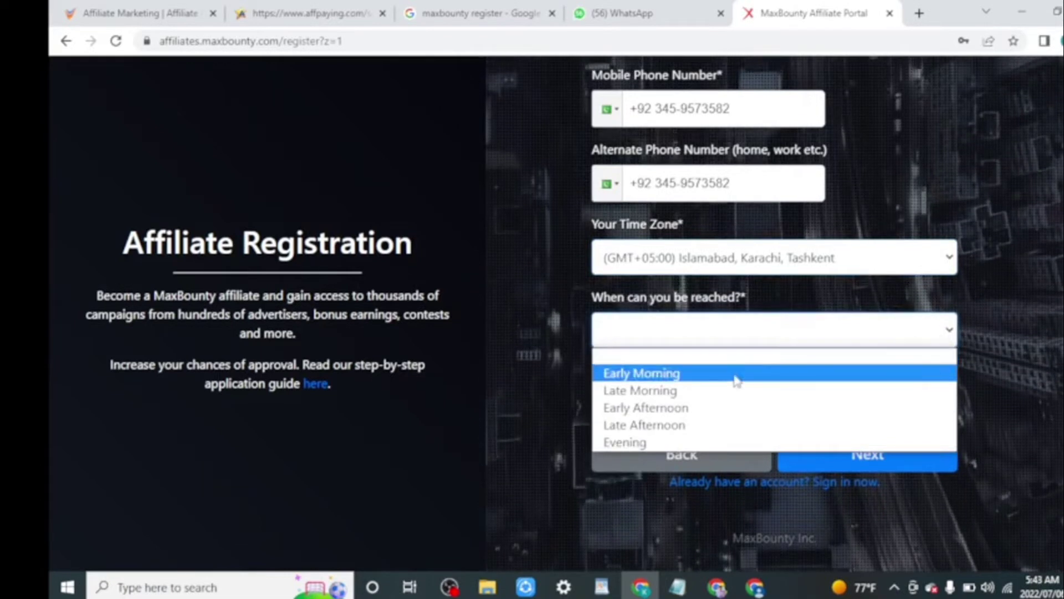
left_click(710, 380)
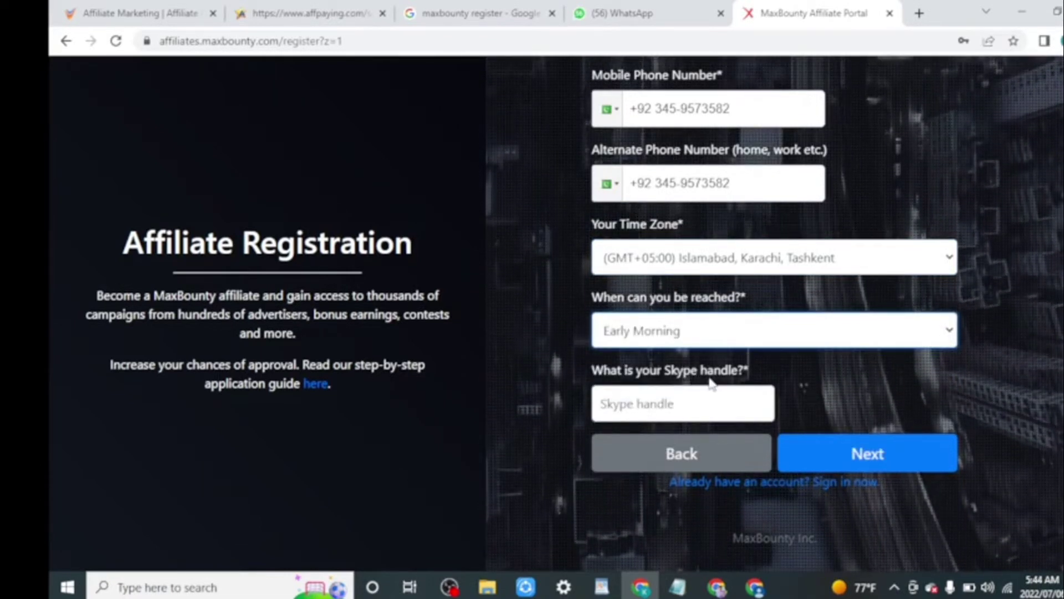
Copy the Skype ID from the WhatsApp chat and return to the form.
left_click(706, 400)
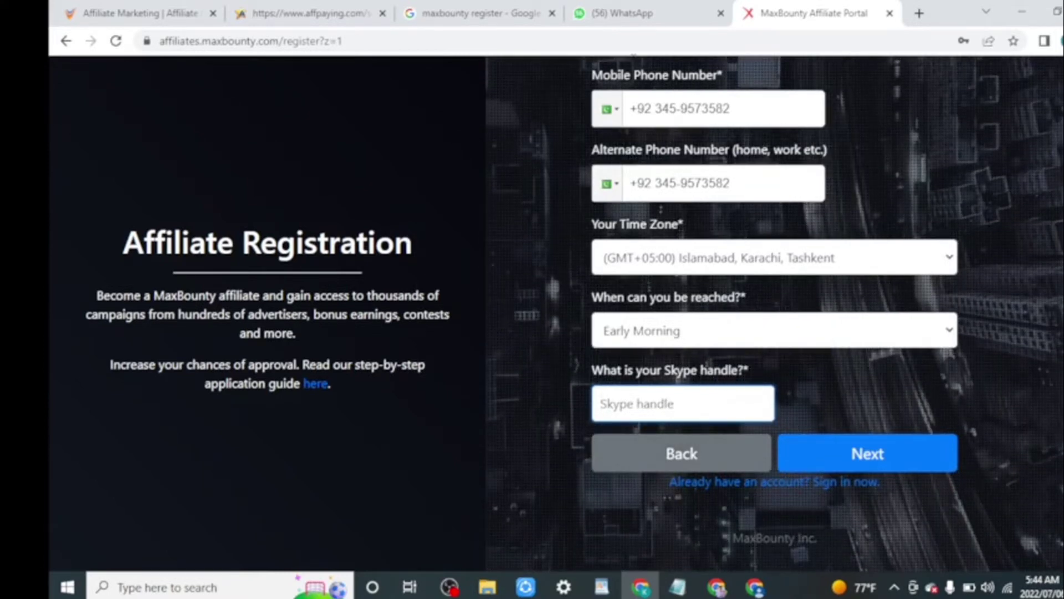
left_click(647, 12)
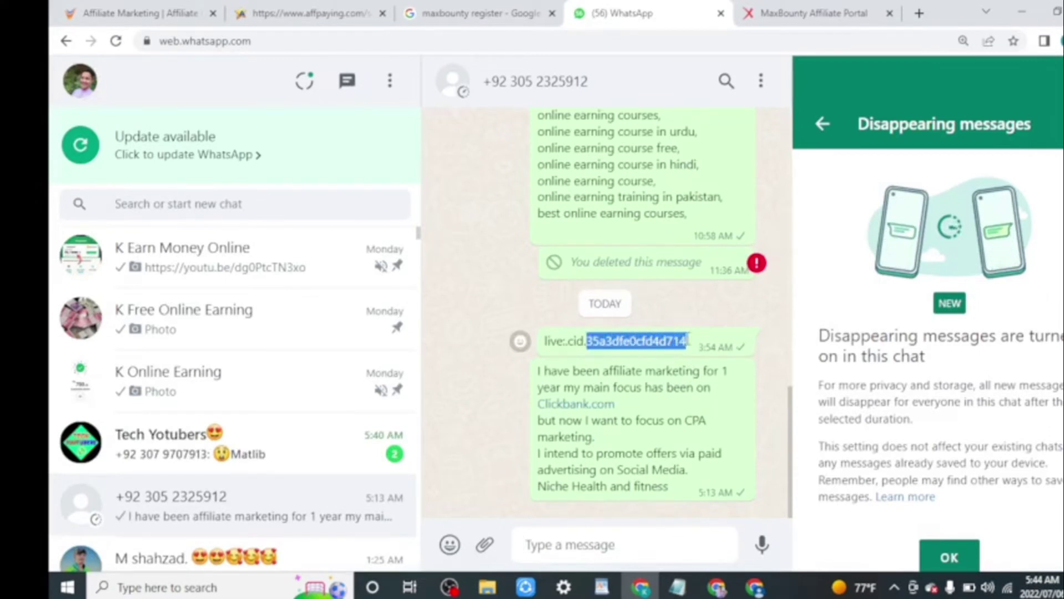
right_click(663, 349)
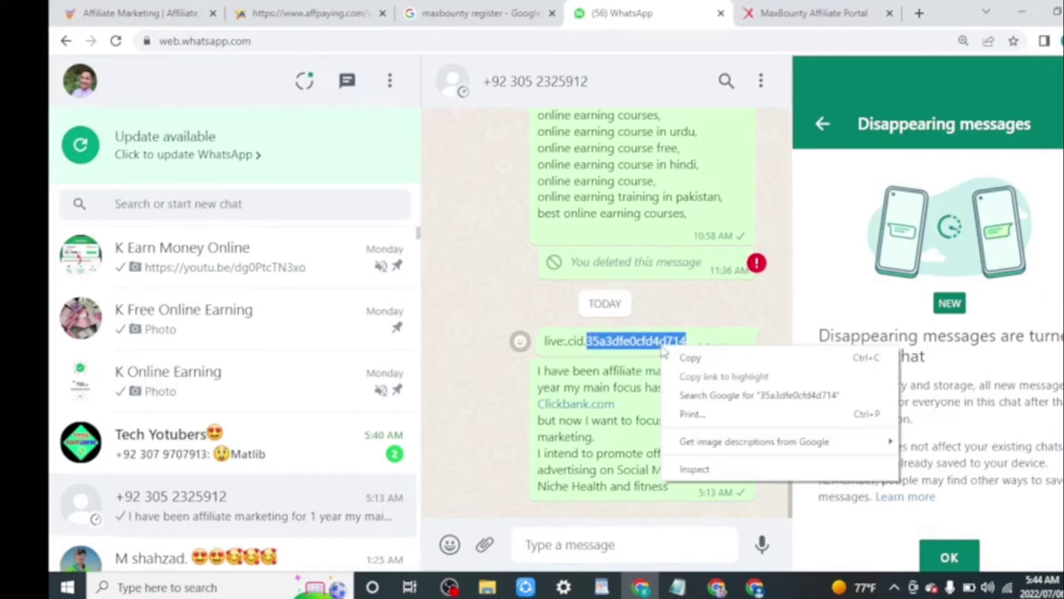
left_click(701, 365)
left_click(846, 17)
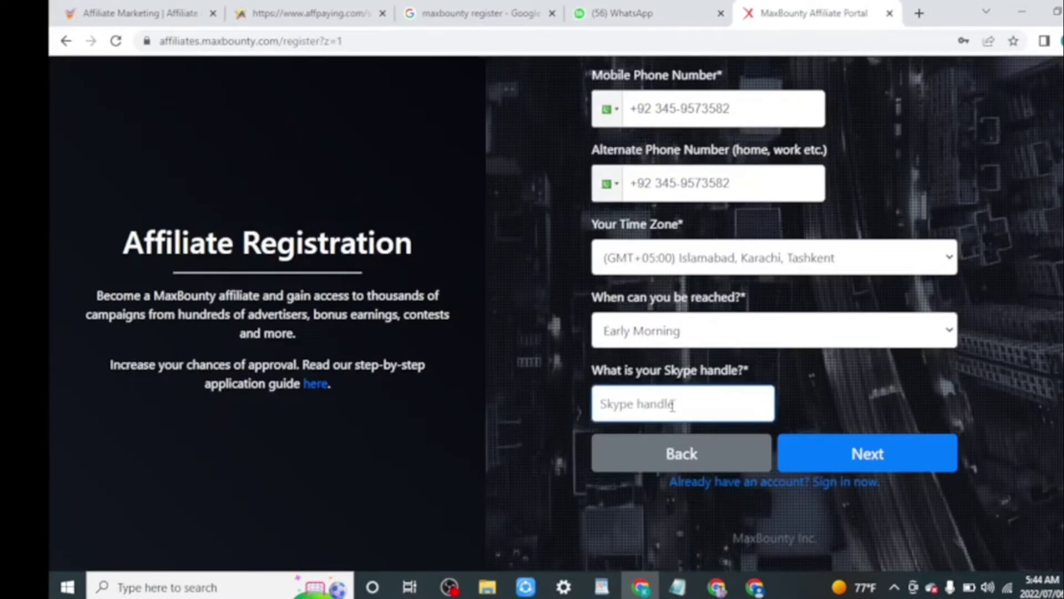
Paste the copied ID as the Skype handle and advance to the address step.
right_click(671, 404)
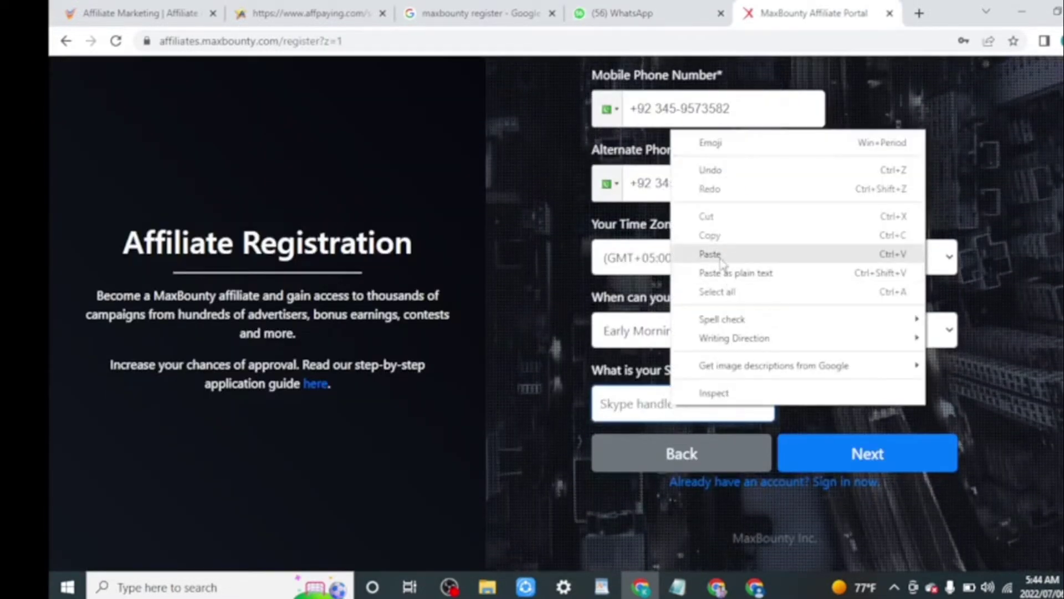
left_click(715, 253)
left_click(880, 459)
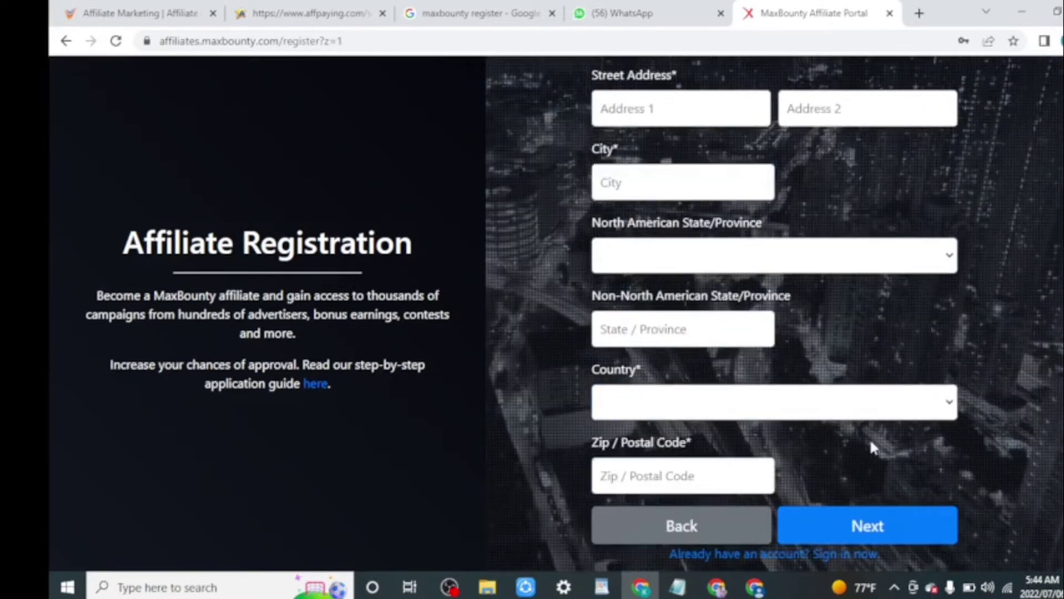
Go through the Address 1, City and State fields, closing the state list unselected.
left_click(636, 106)
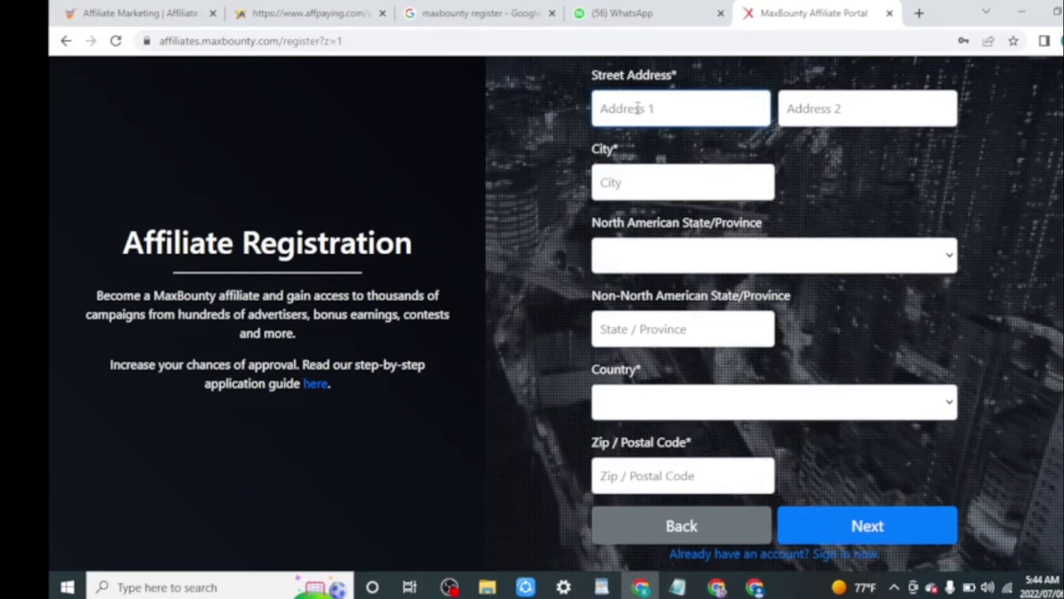
left_click(636, 178)
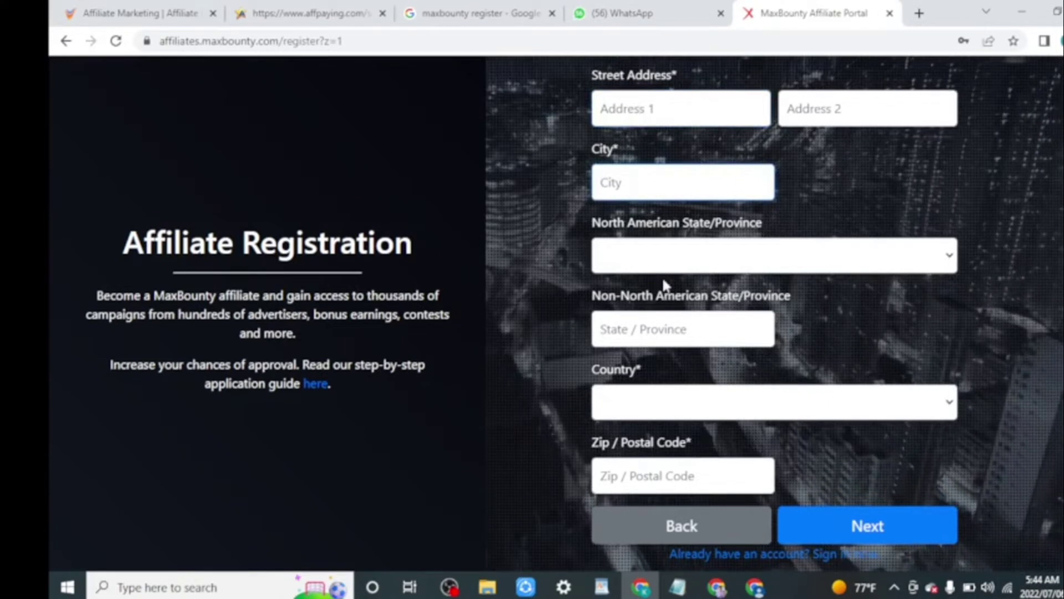
left_click(643, 261)
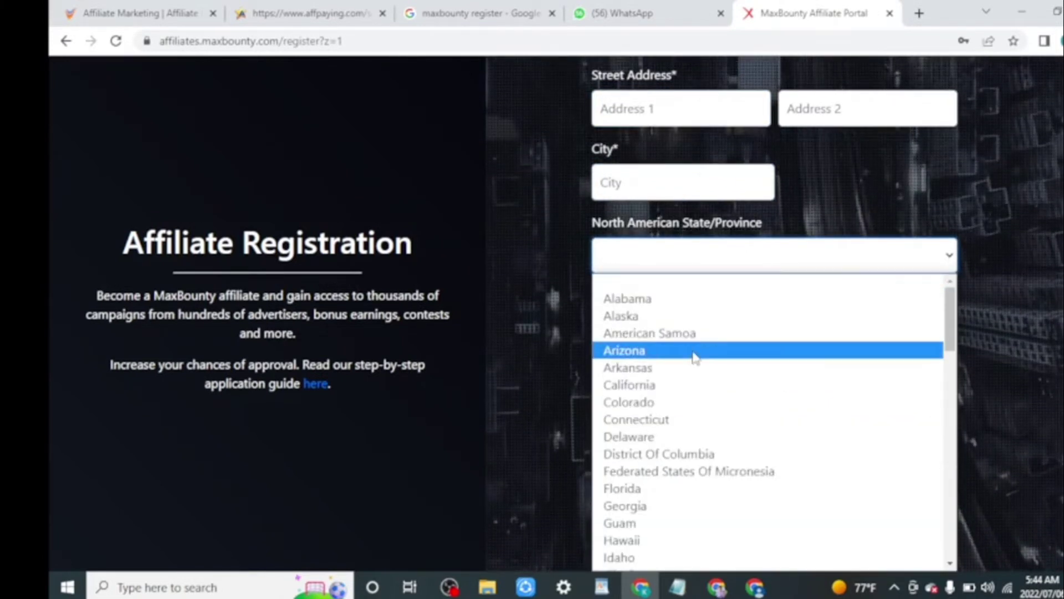
left_click_drag(950, 321, 970, 554)
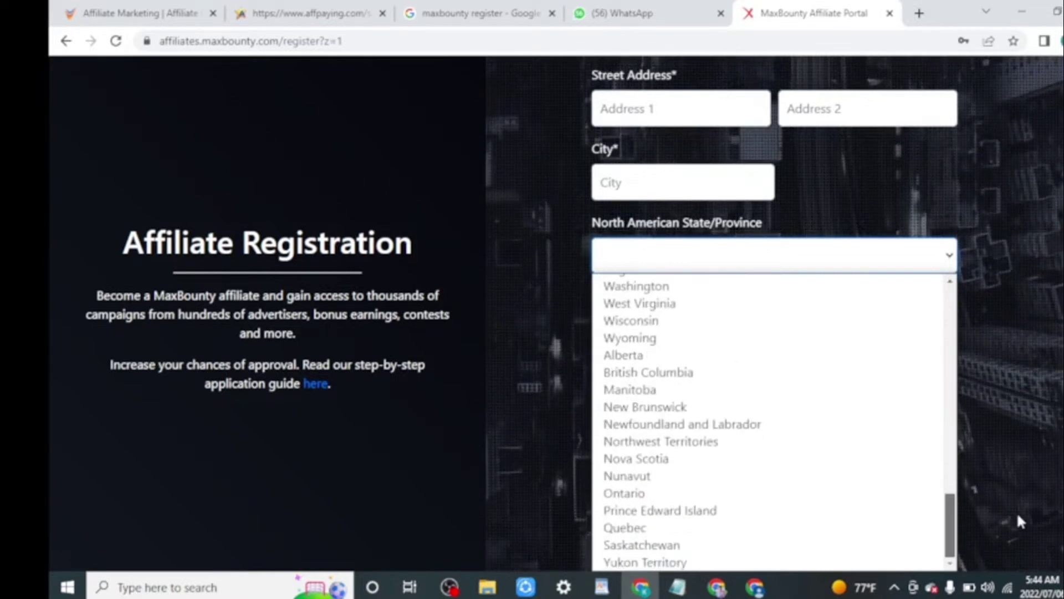
key("Escape")
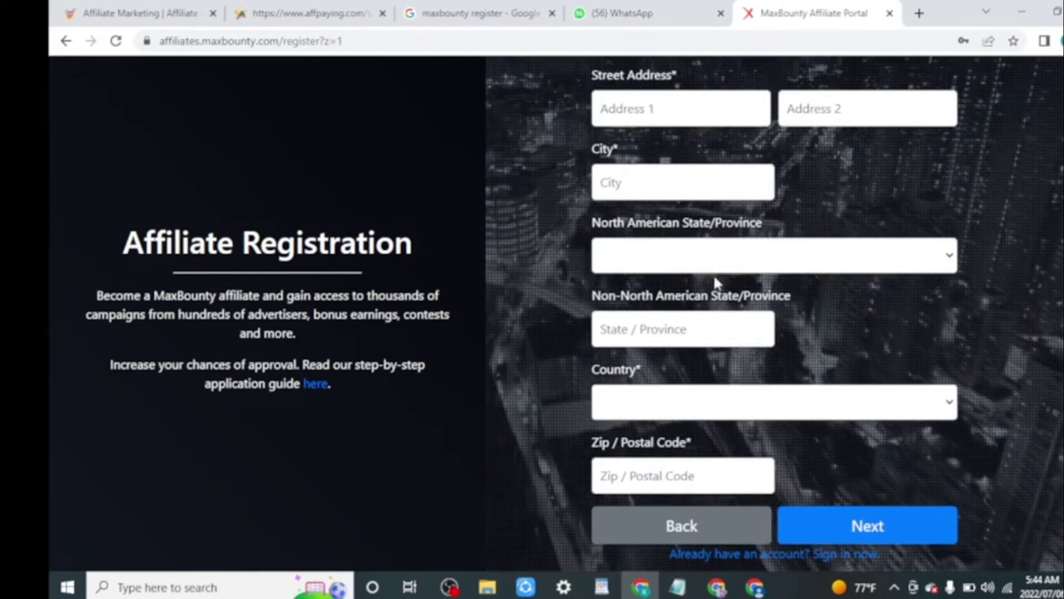
Enter PAKISTAN/PUNJAB as the non-North American state/province, fixing the typo.
left_click(717, 331)
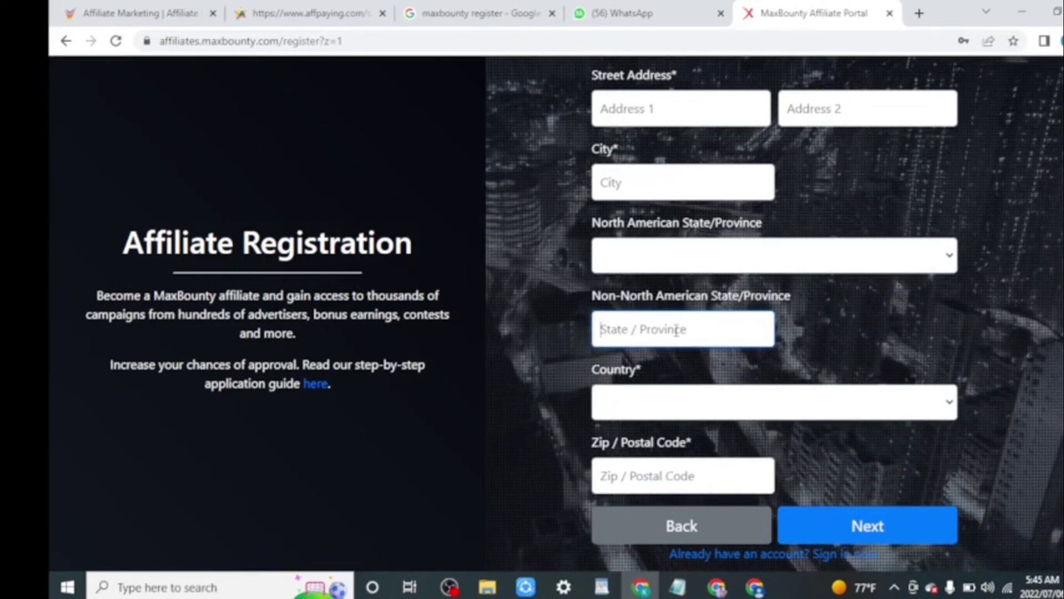
type("PAKISTA")
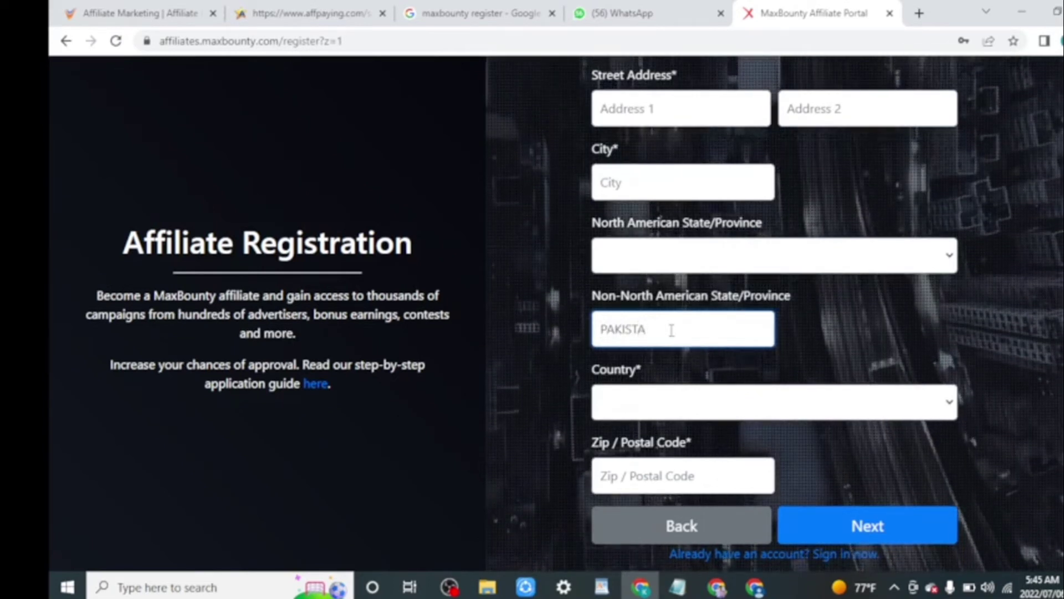
type("B")
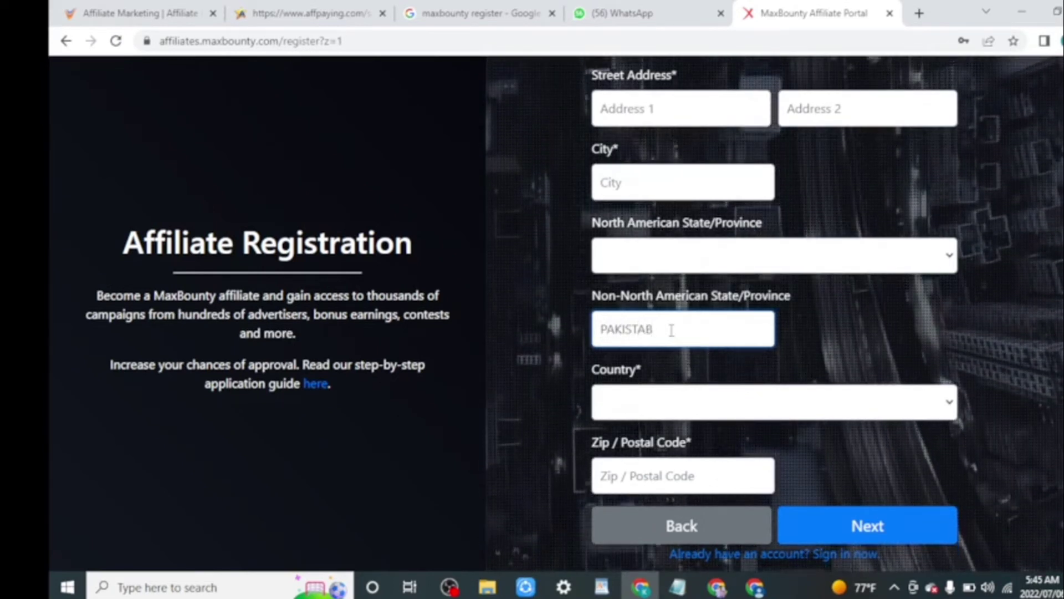
key("BackSpace")
type("N")
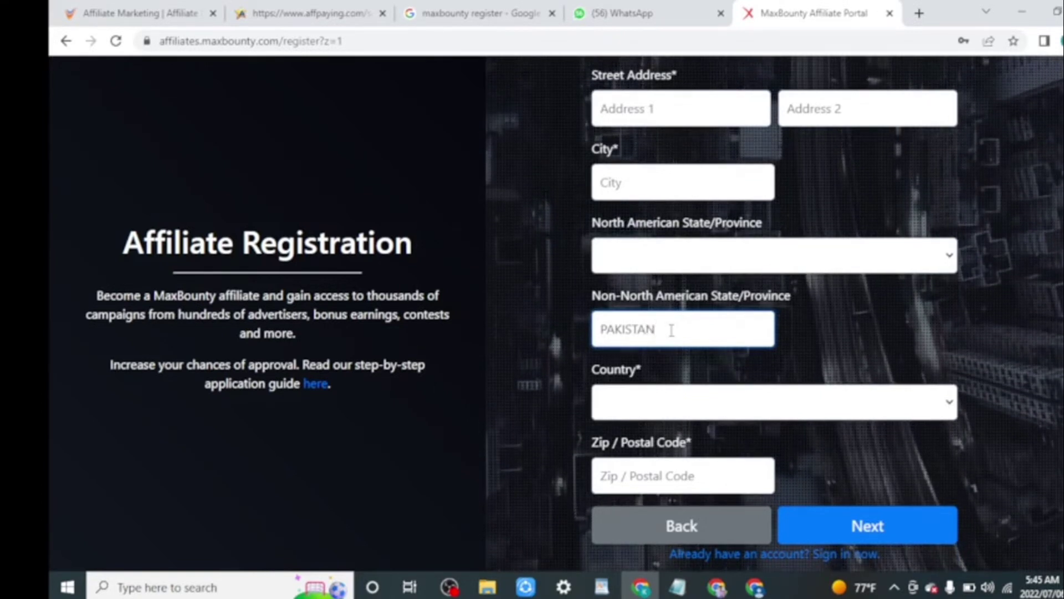
type("/")
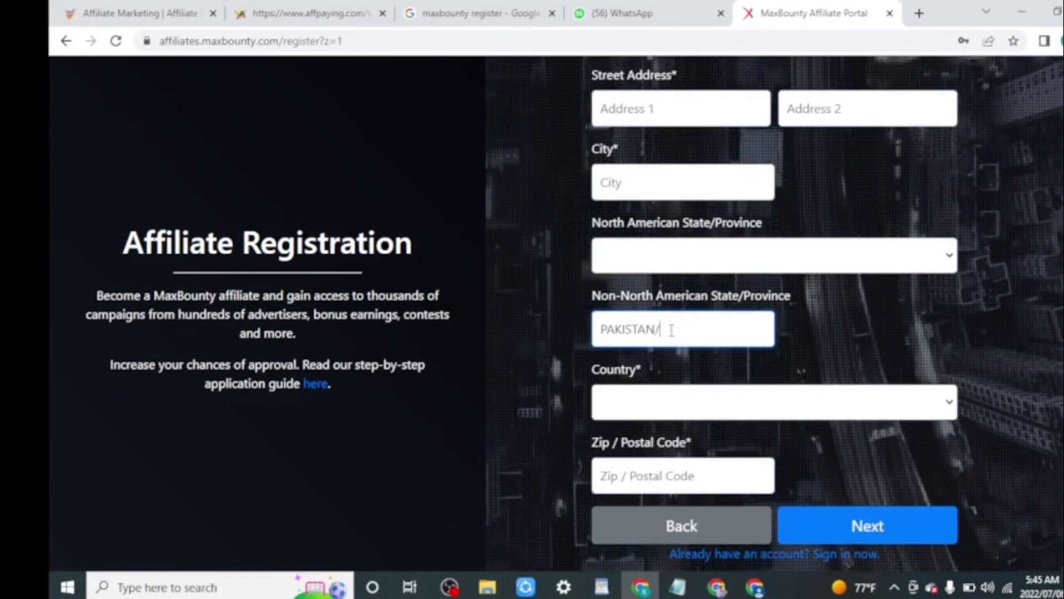
type("PUNJAB")
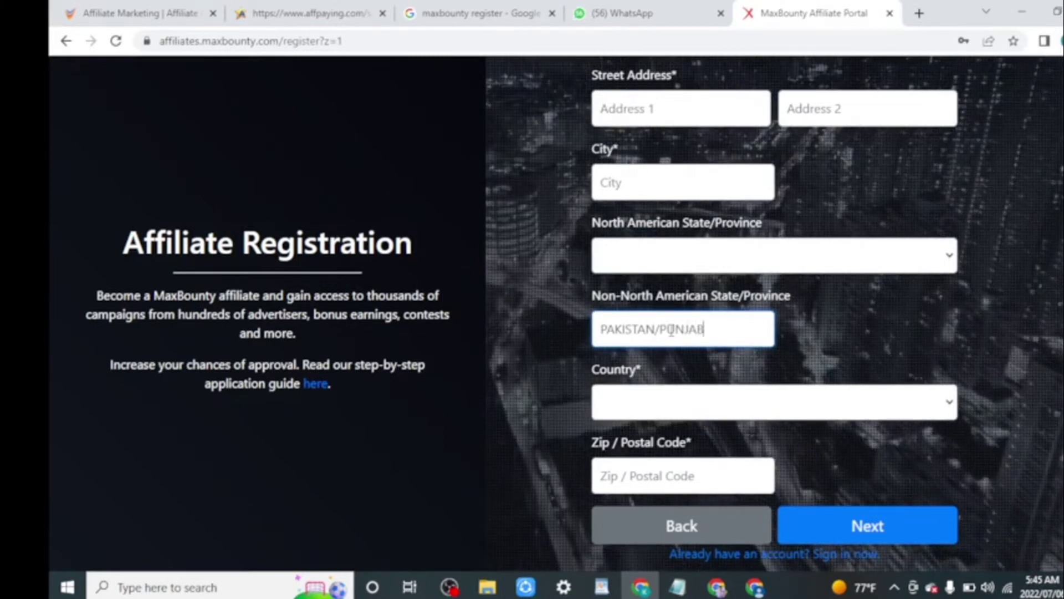
Scroll through the country list and dismiss it without choosing.
left_click(949, 401)
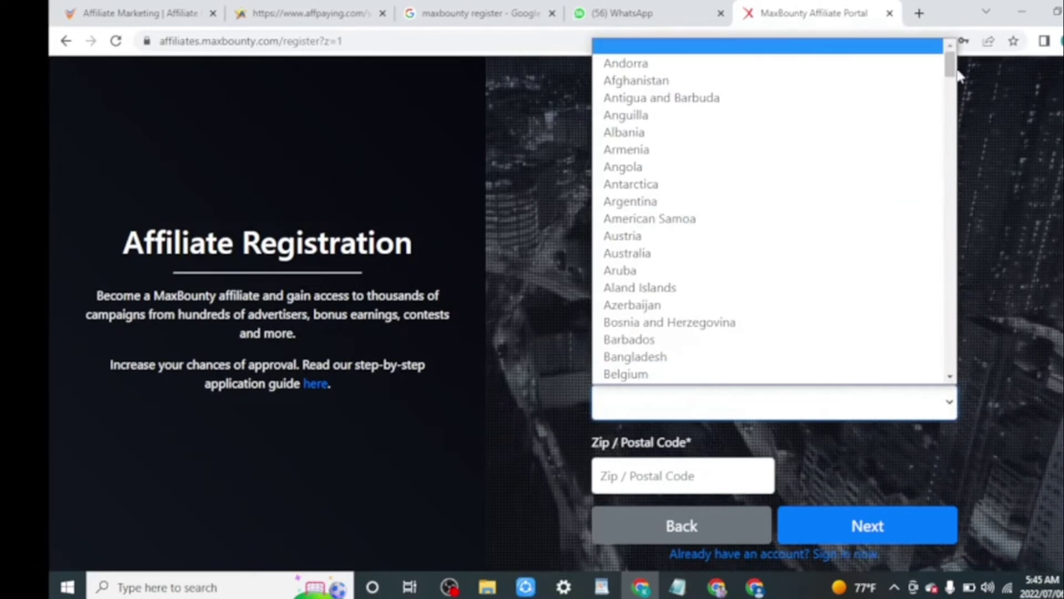
left_click_drag(952, 66, 950, 276)
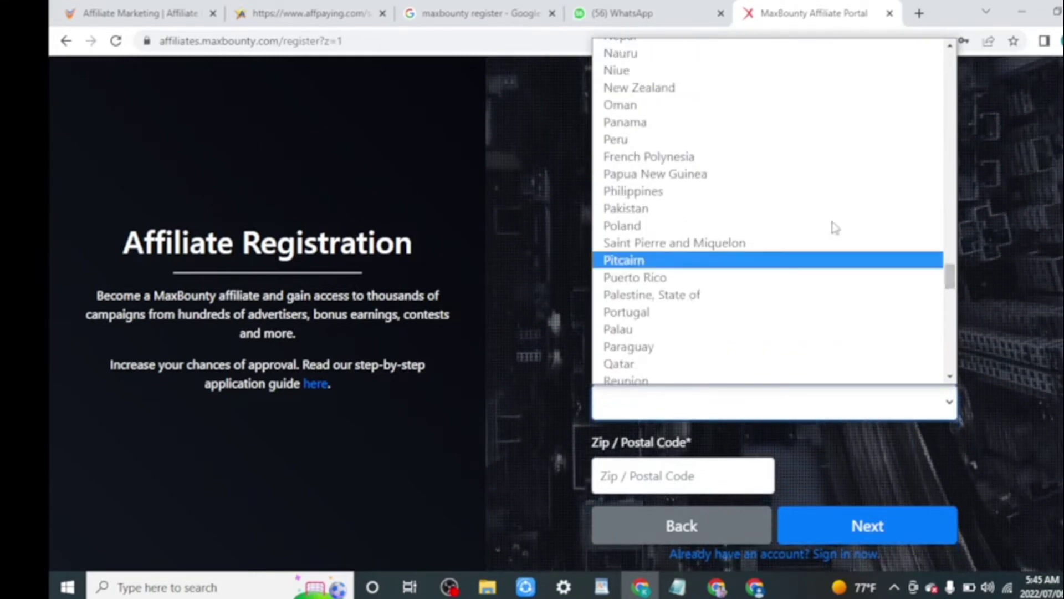
left_click(820, 222)
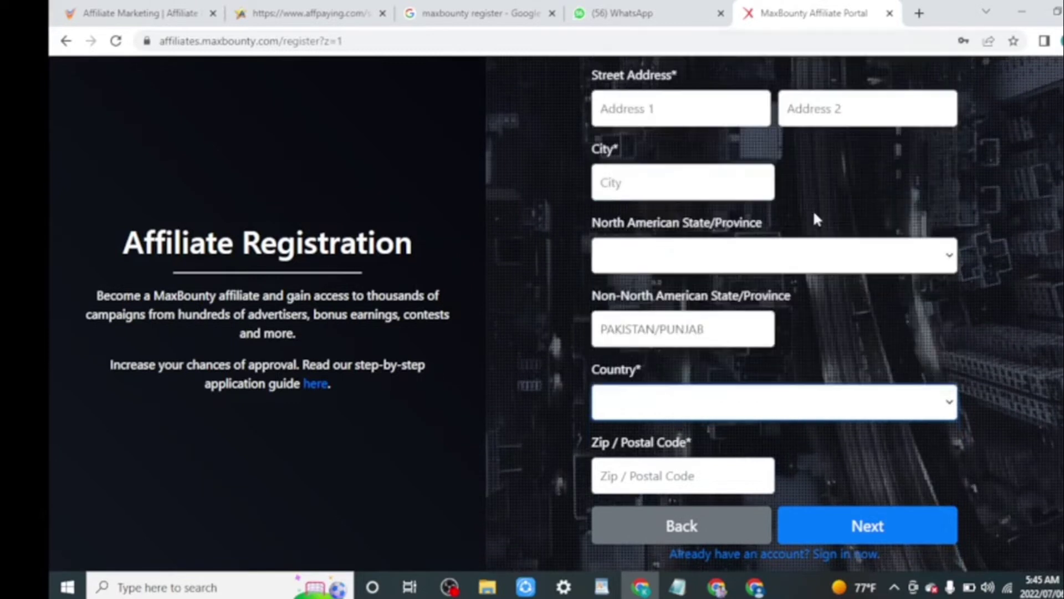
Choose Pakistan as the country, enter the postal code, and submit the address.
key("p")
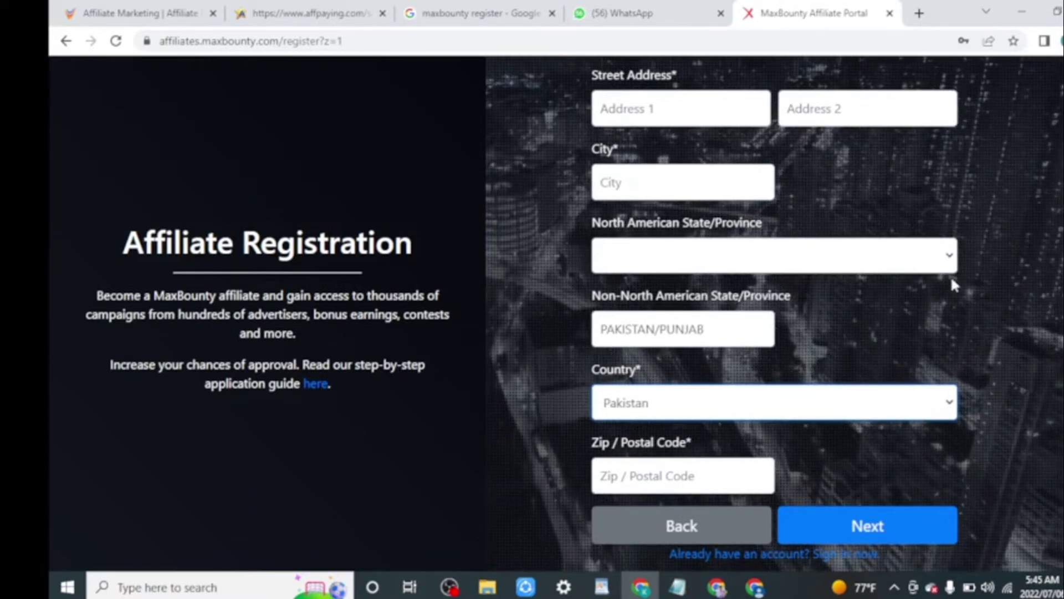
scroll(776, 415, "down", 2)
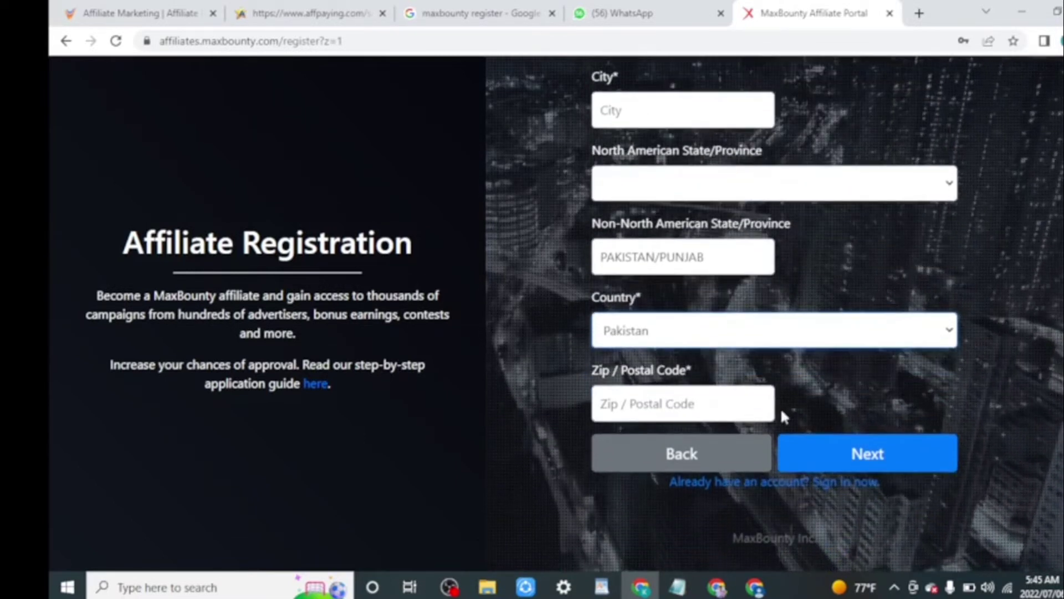
left_click(663, 403)
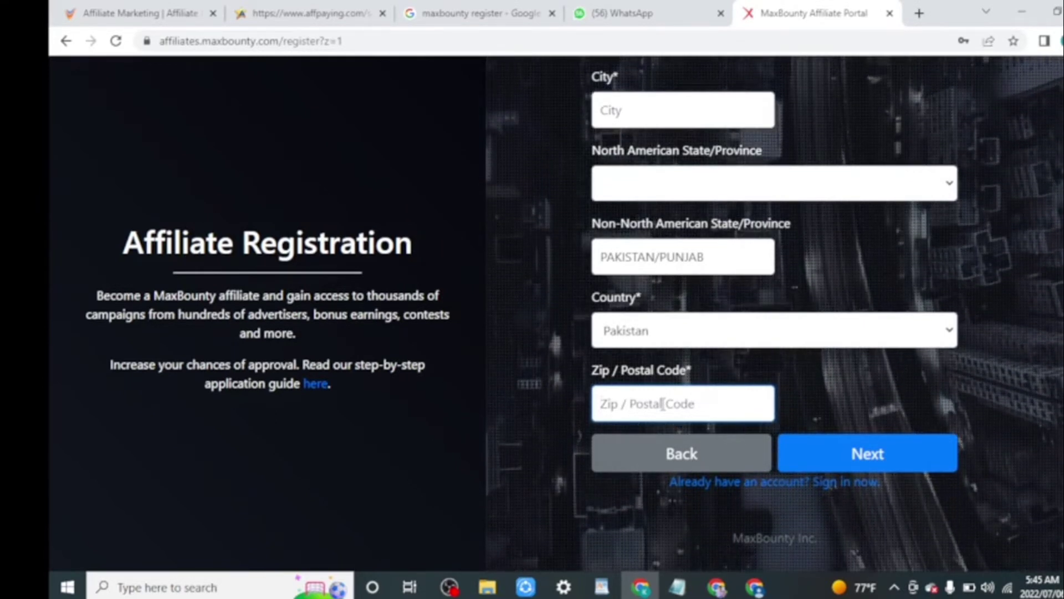
type("3540")
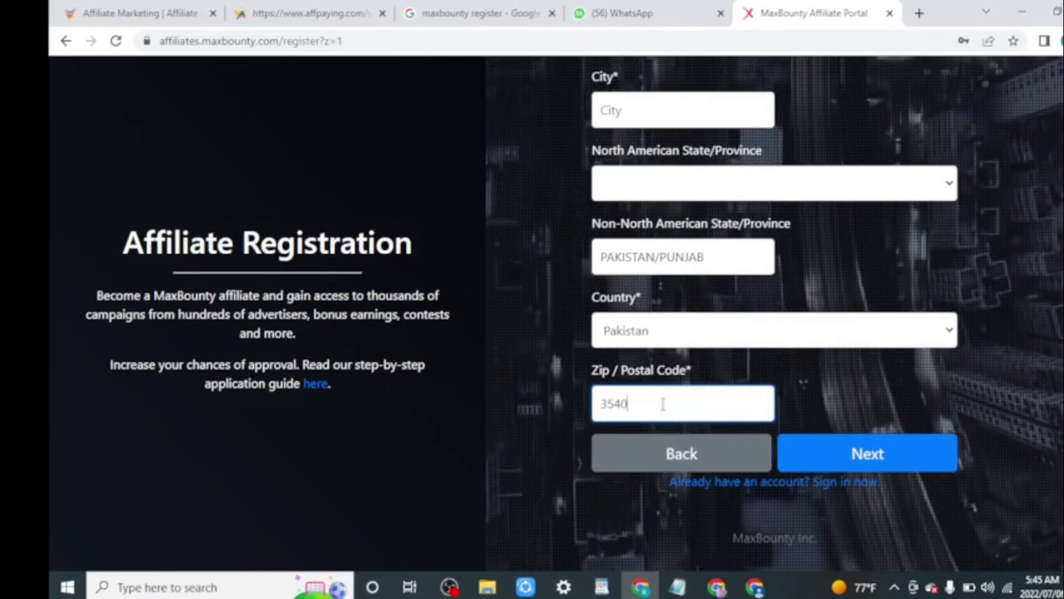
type("0")
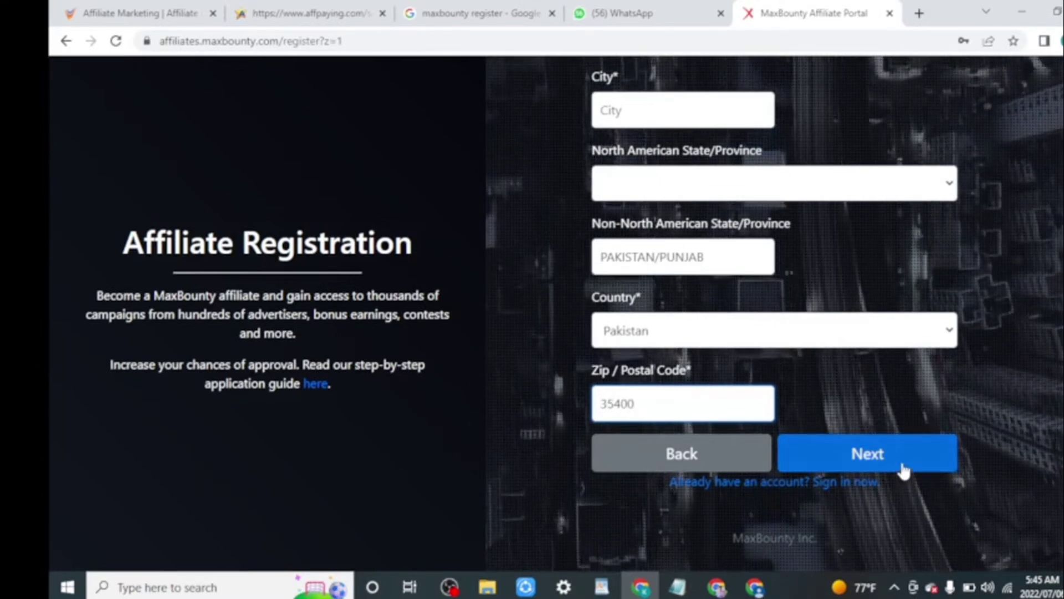
left_click(902, 469)
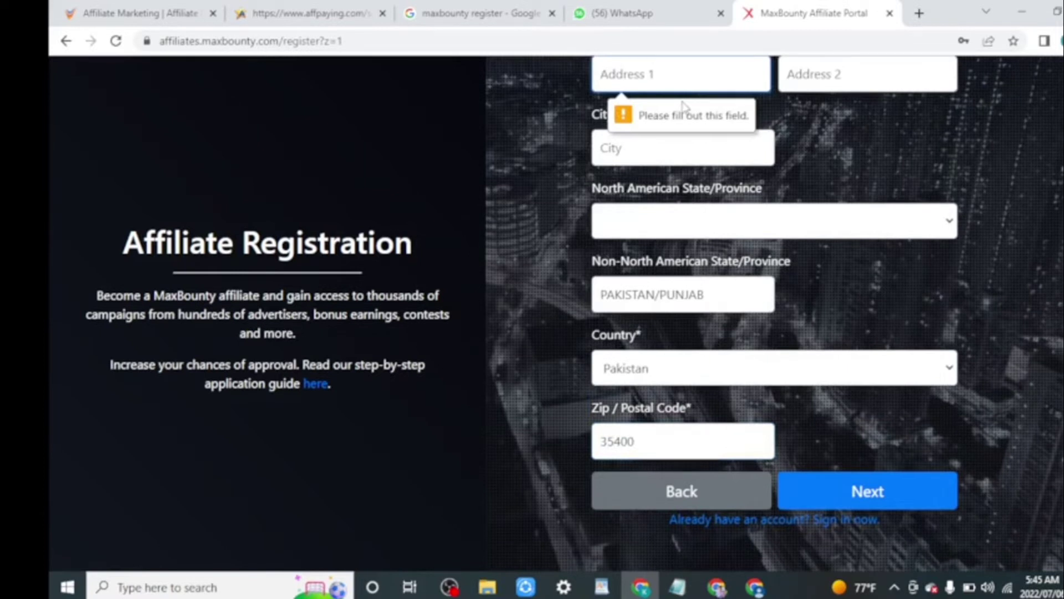
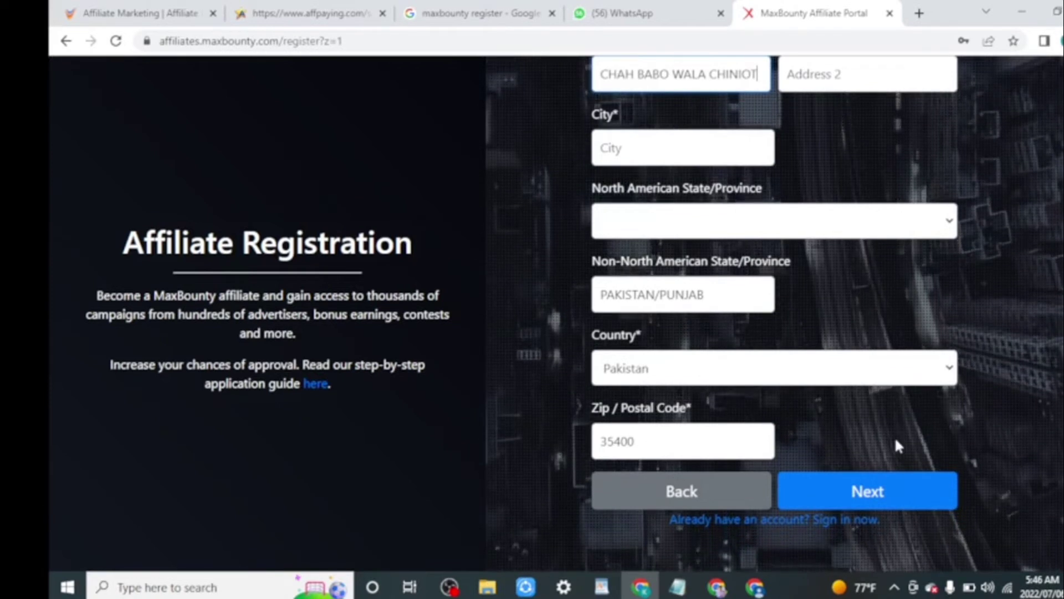
Fill in the missing street address and city, then submit and continue to experience questions.
left_click(903, 495)
type("C")
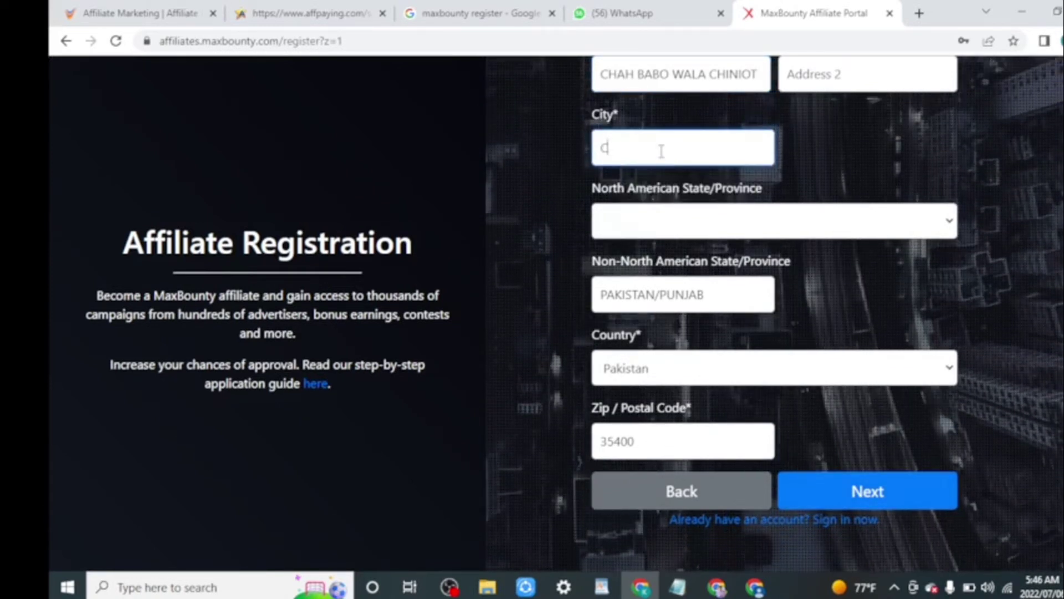
type("HINIOT")
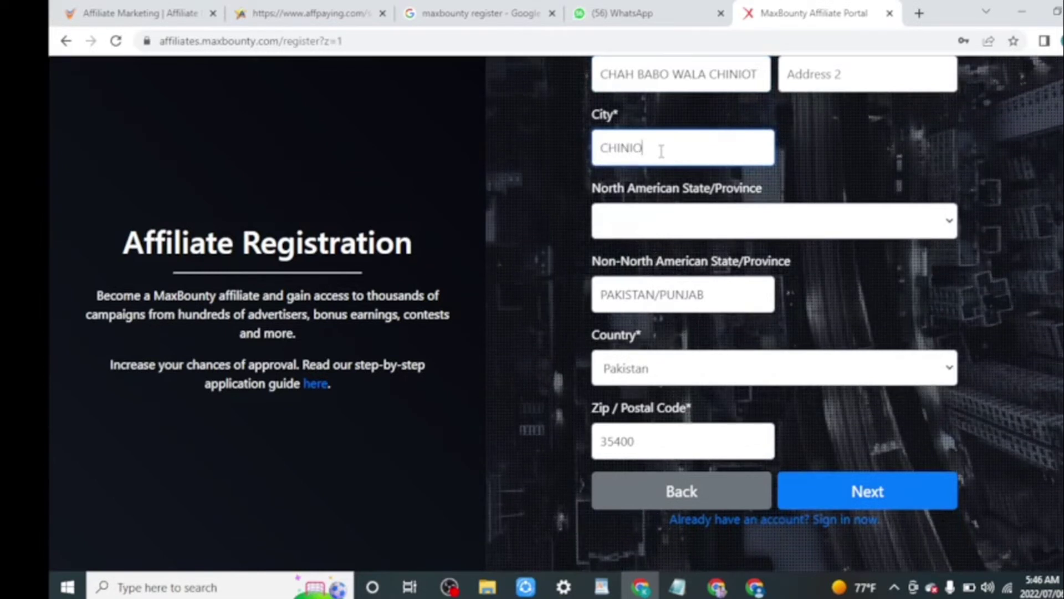
left_click(821, 494)
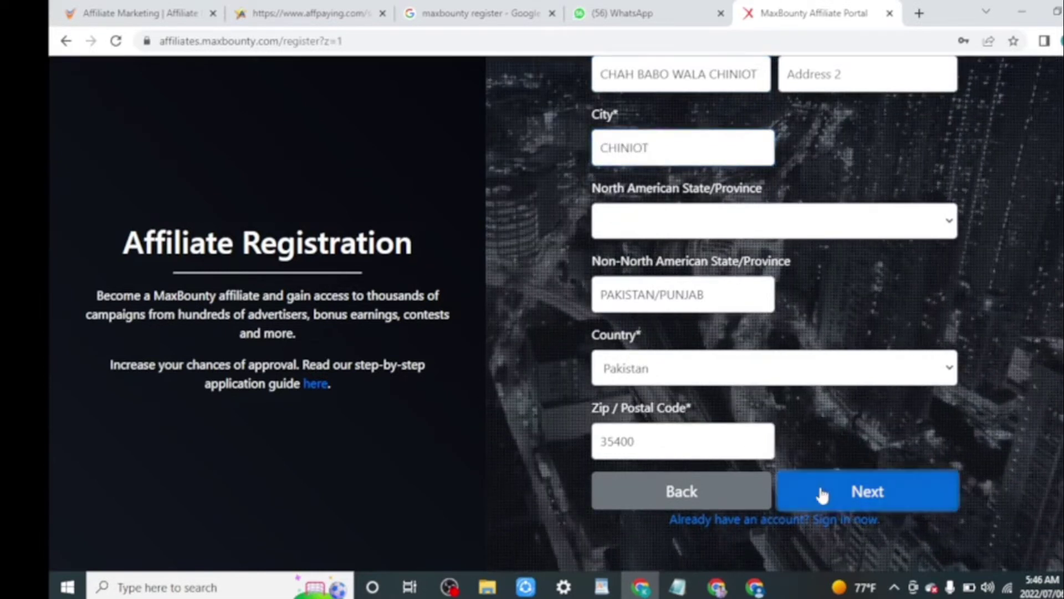
left_click(924, 478)
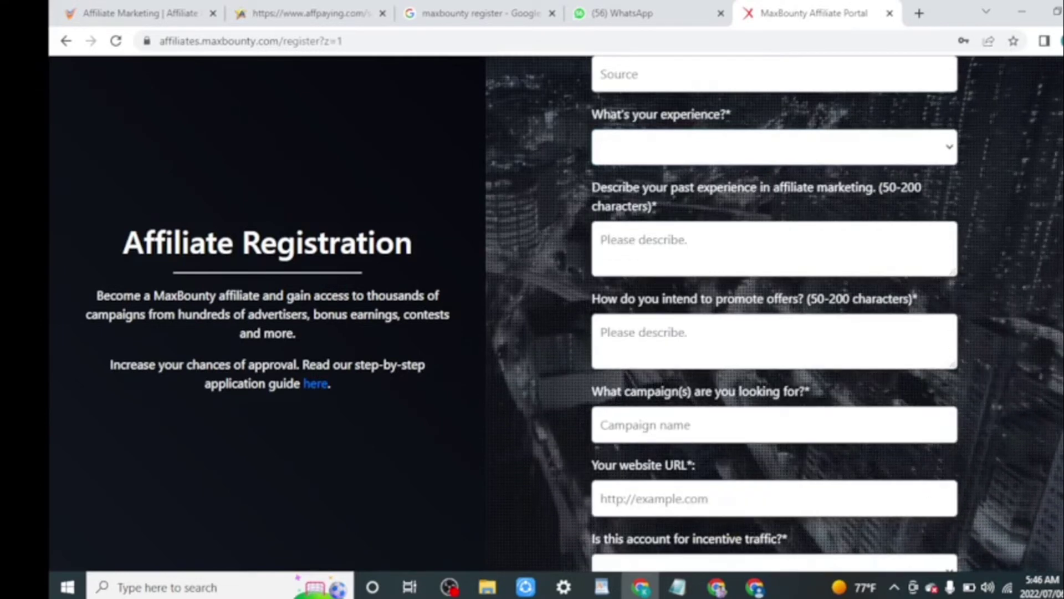
Enter CPA MARKETING TRAINING as the referral source and pick the one-payment experience level.
scroll(706, 281, "up", 3)
scroll(659, 245, "up", 1)
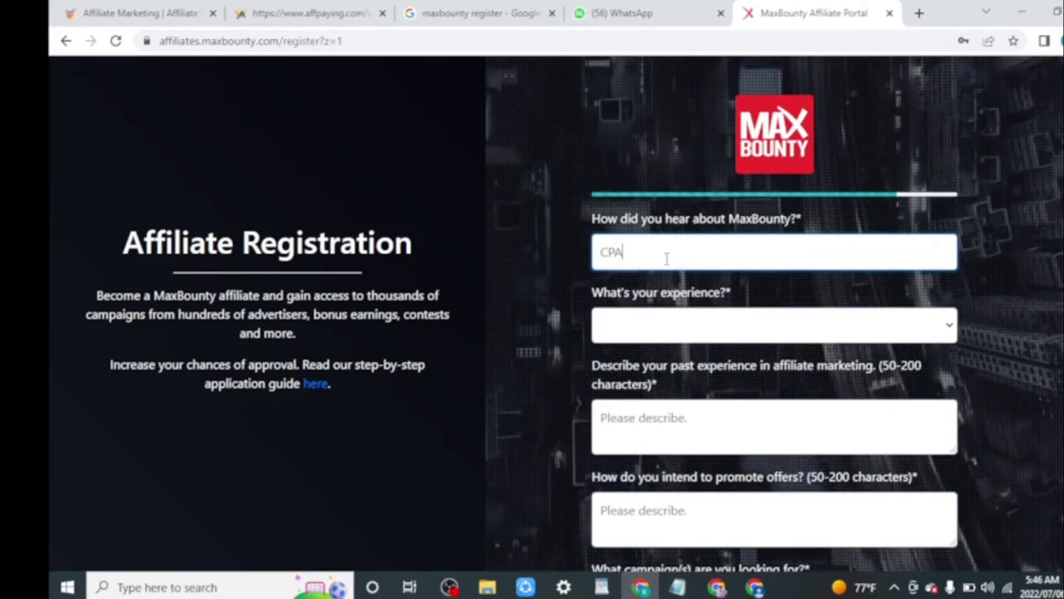
type("R")
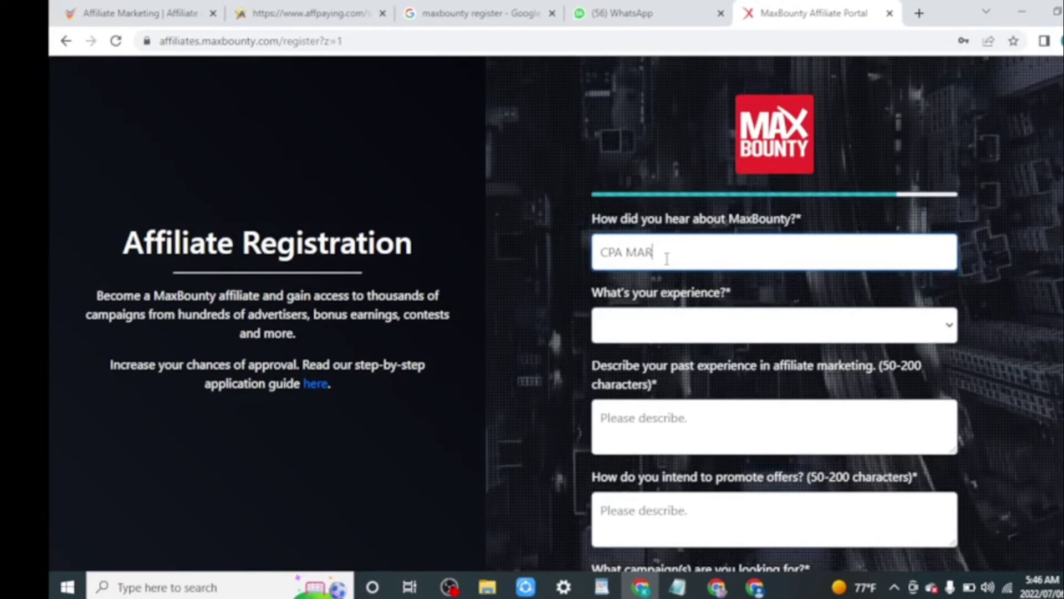
type("KETING")
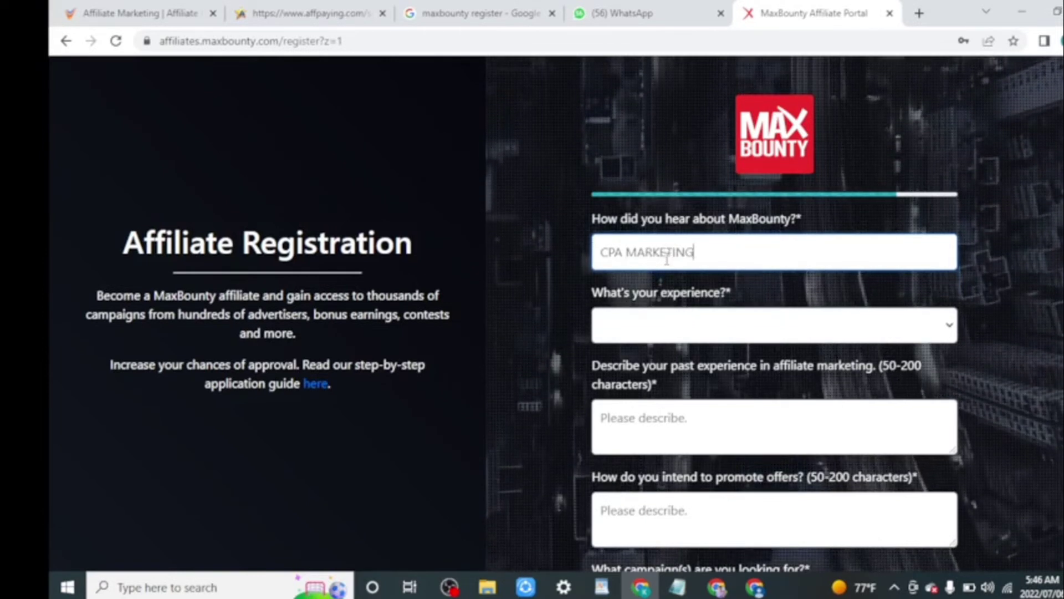
type(" TRAINI")
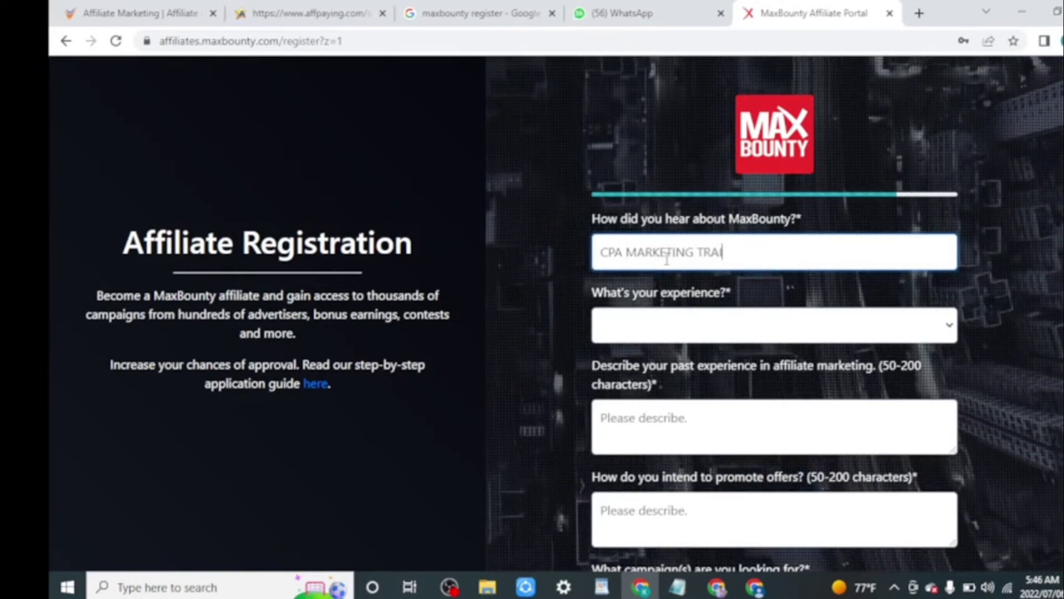
type("NG")
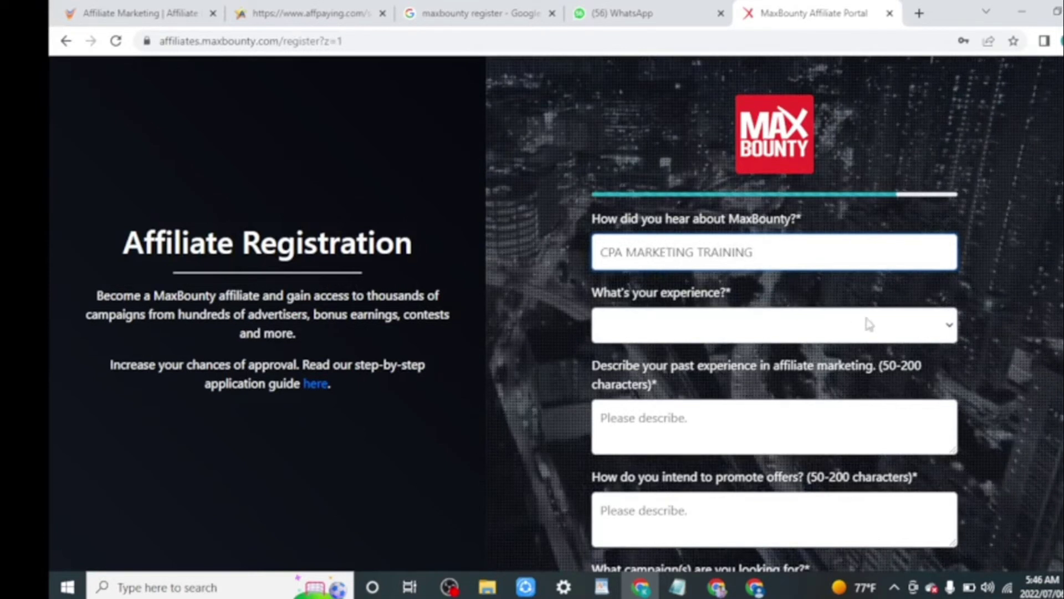
left_click(932, 323)
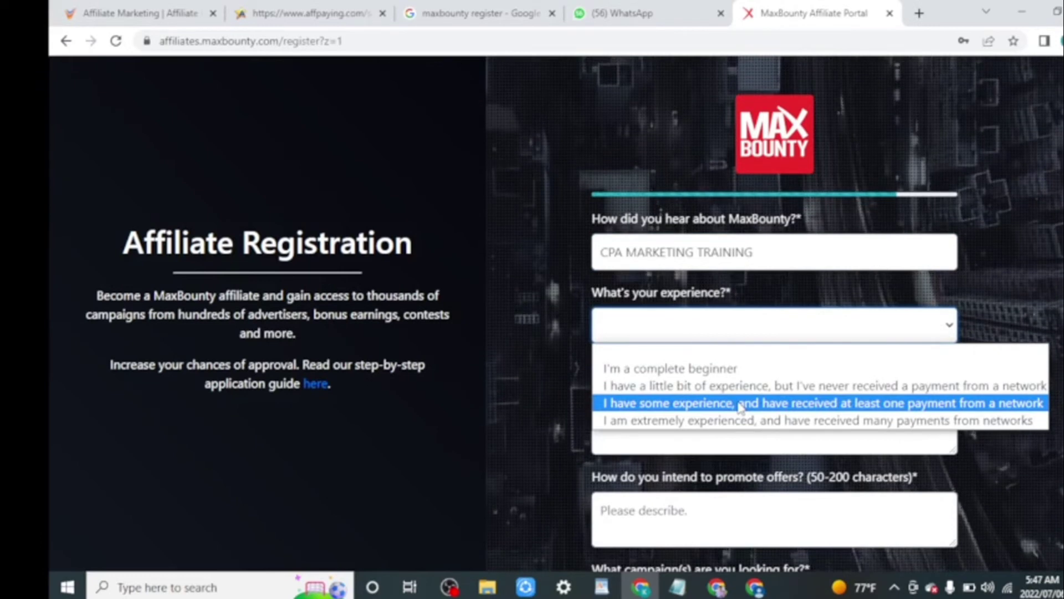
left_click(741, 405)
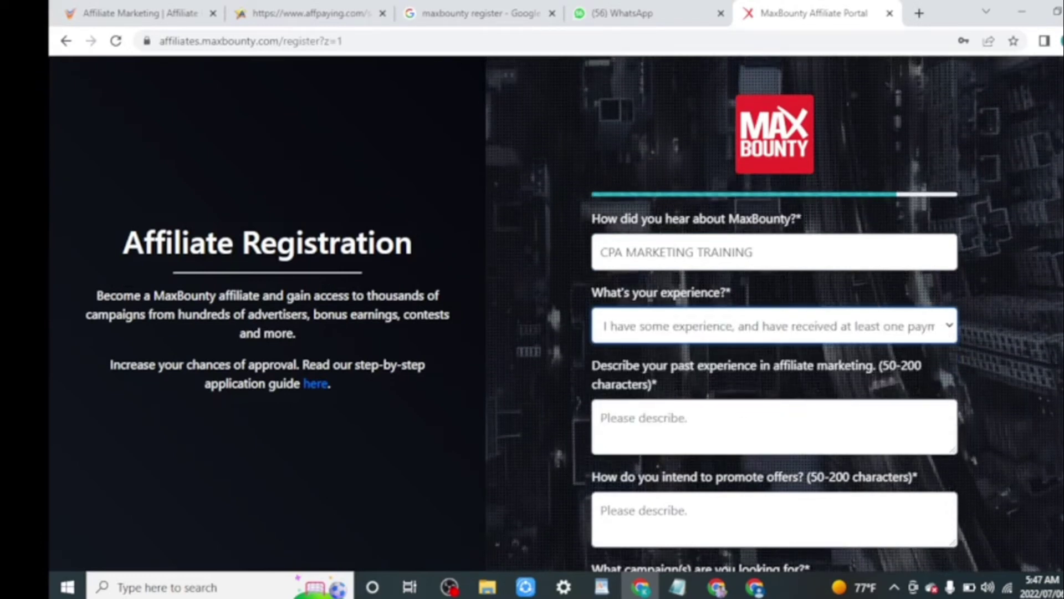
scroll(976, 238, "down", 1)
scroll(774, 314, "down", 1)
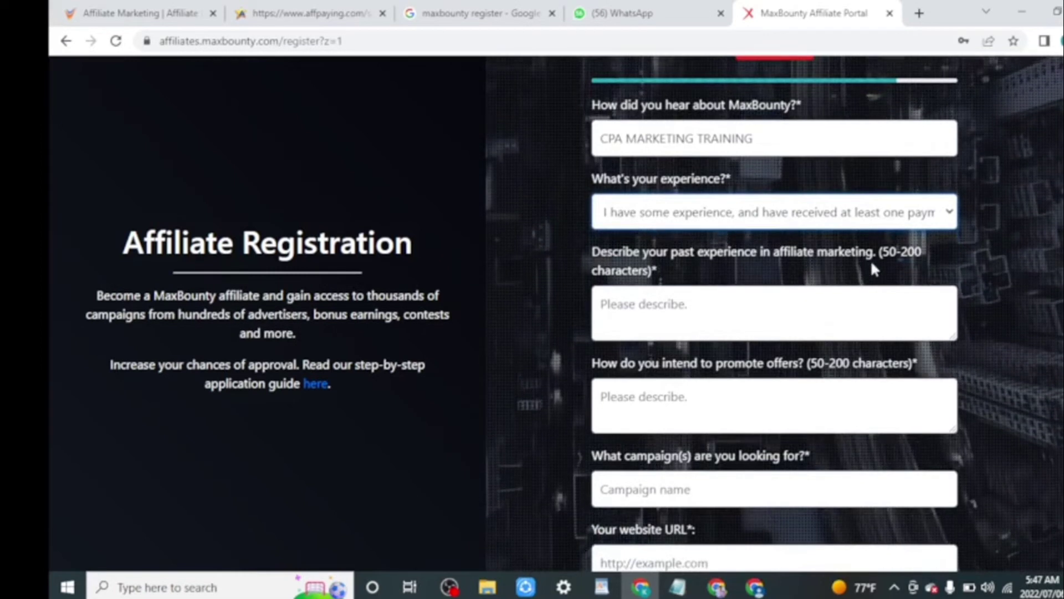
left_click(632, 304)
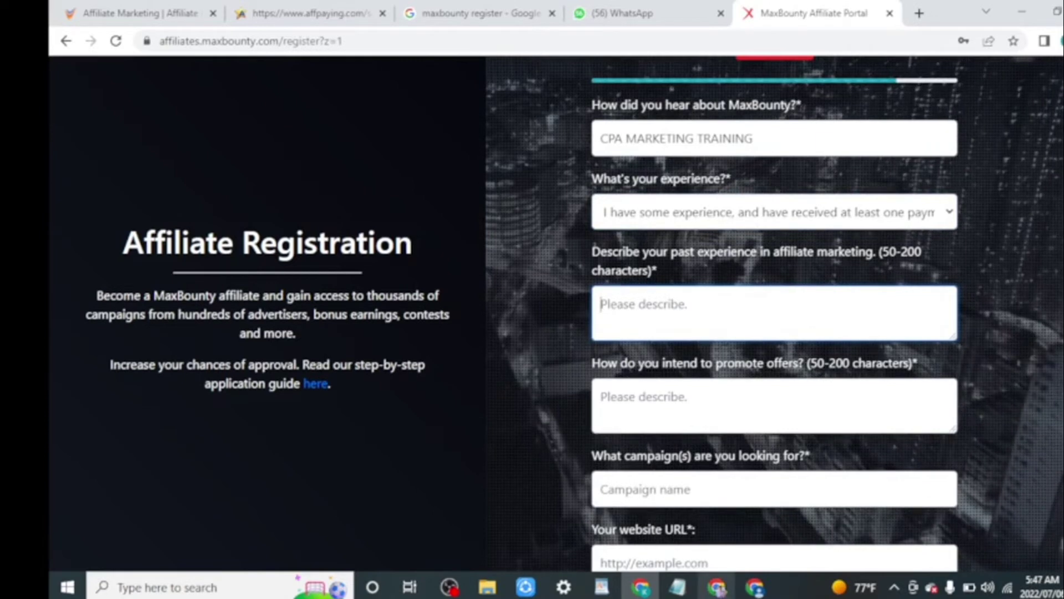
Bring up the Notepad notes with the prepared answers and close the extra empty Untitled window.
left_click(685, 590)
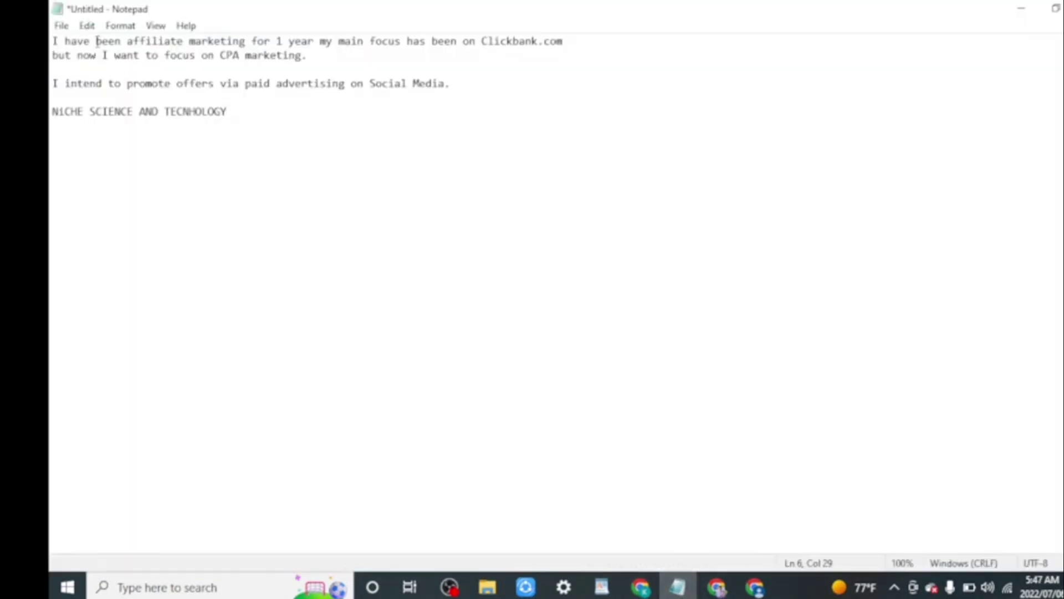
left_click(60, 26)
left_click(92, 60)
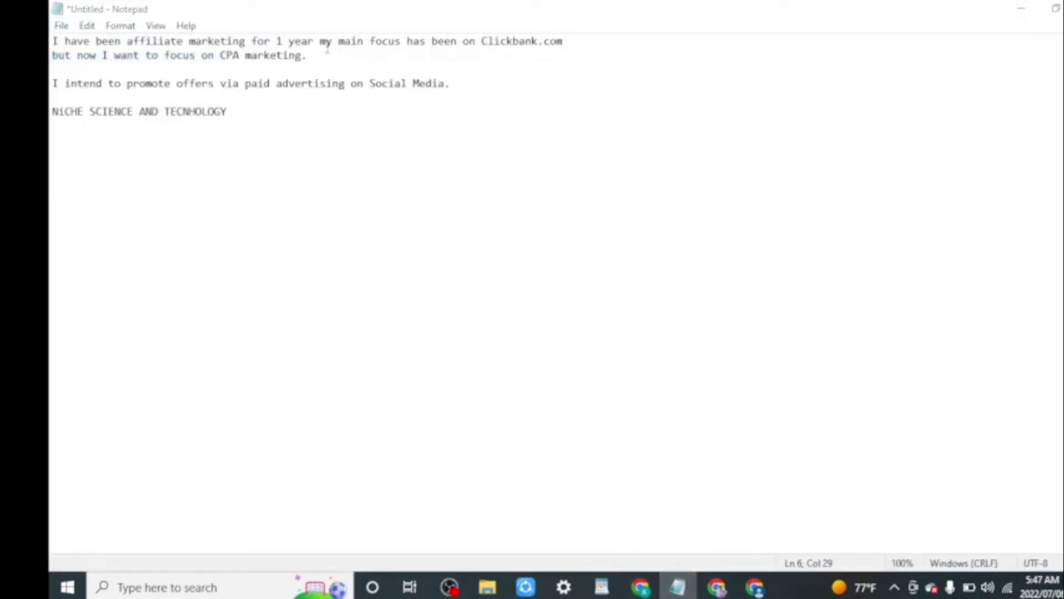
left_click(810, 11)
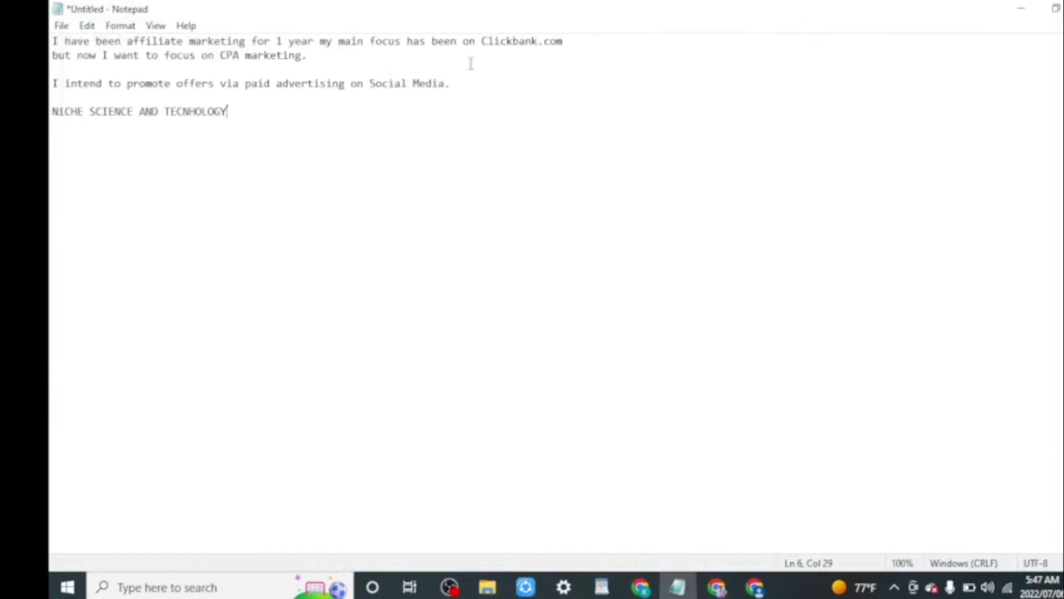
Copy the two-line affiliate experience description and return to the MaxBounty form.
left_click_drag(313, 56, 50, 18)
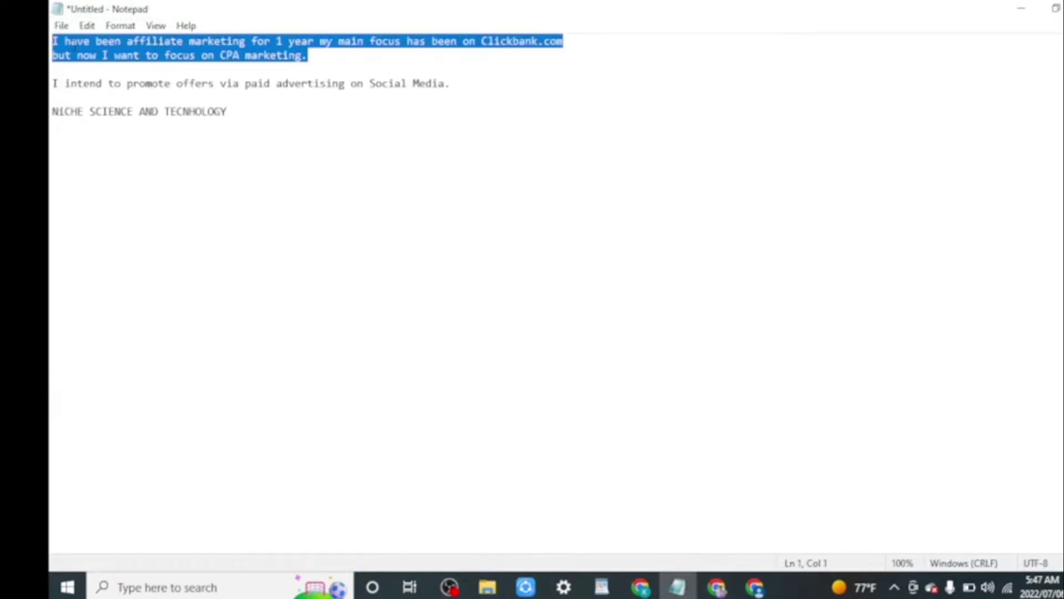
right_click(74, 44)
left_click(106, 95)
left_click(640, 587)
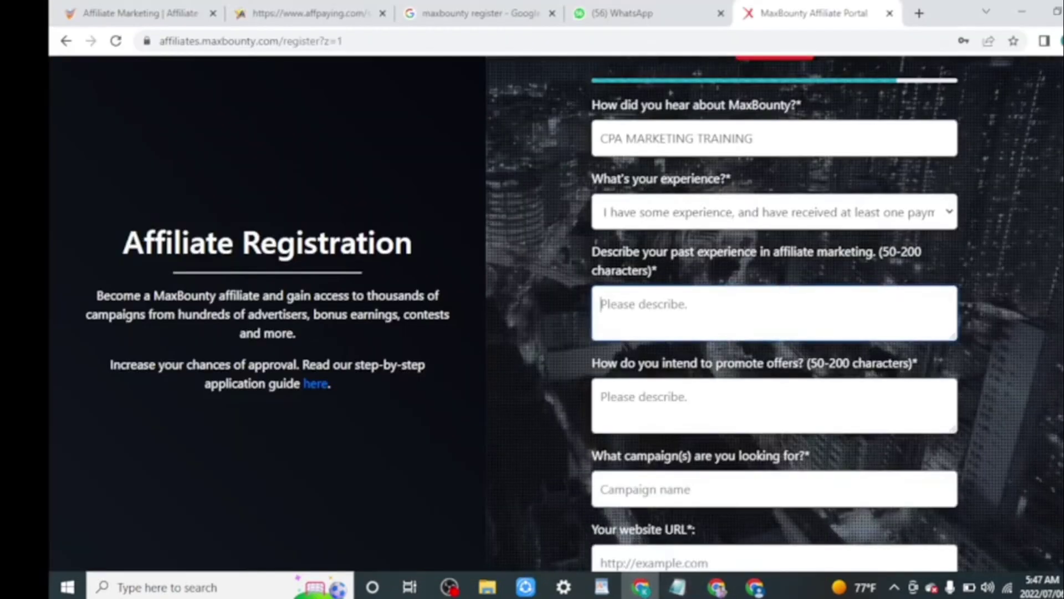
Paste the copied experience description into the past experience field.
right_click(710, 311)
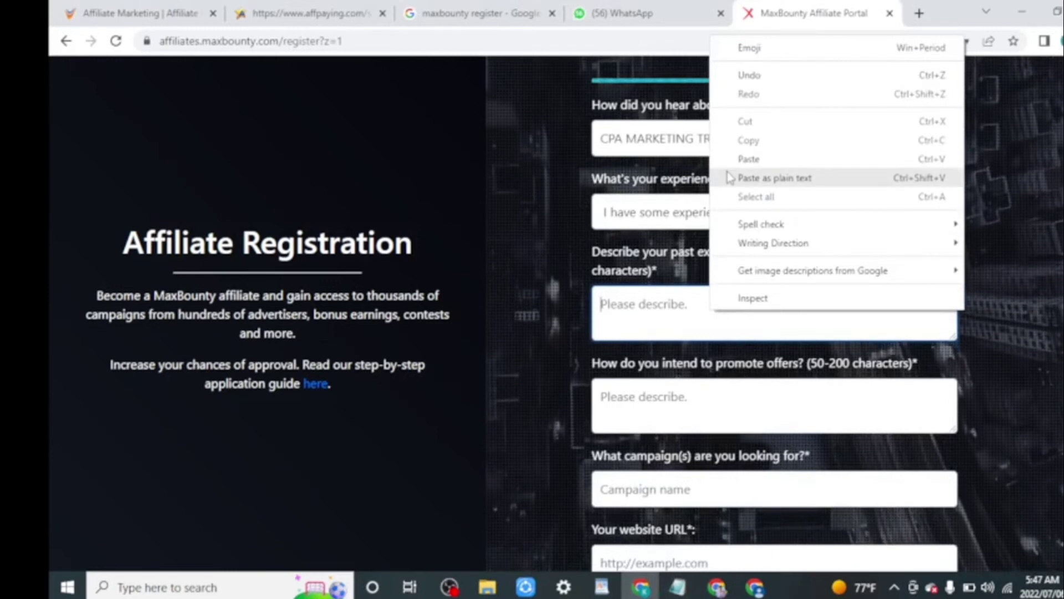
left_click(748, 159)
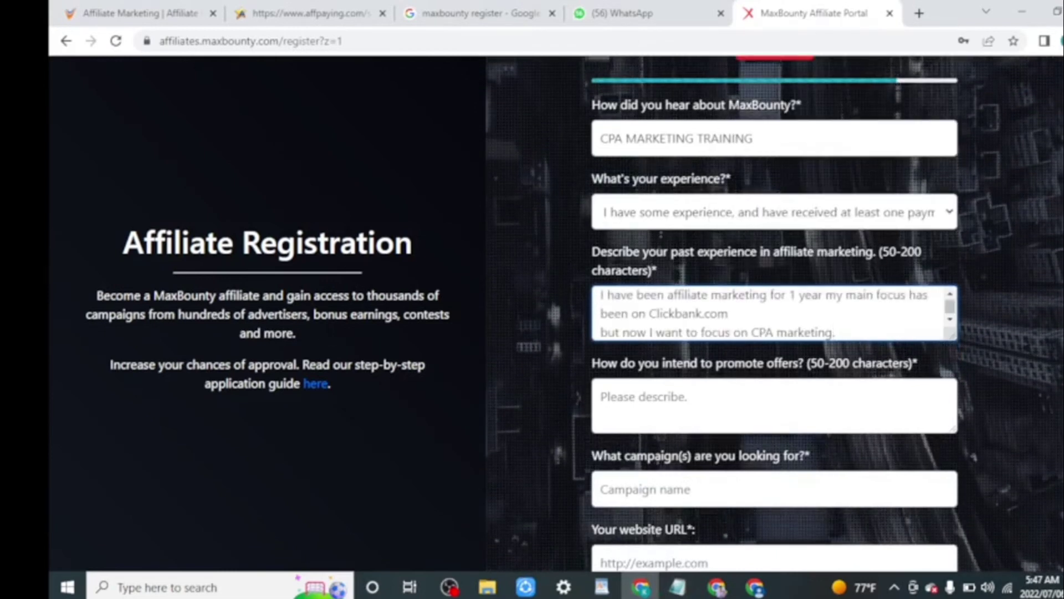
scroll(736, 166, "down", 1)
scroll(656, 228, "down", 2)
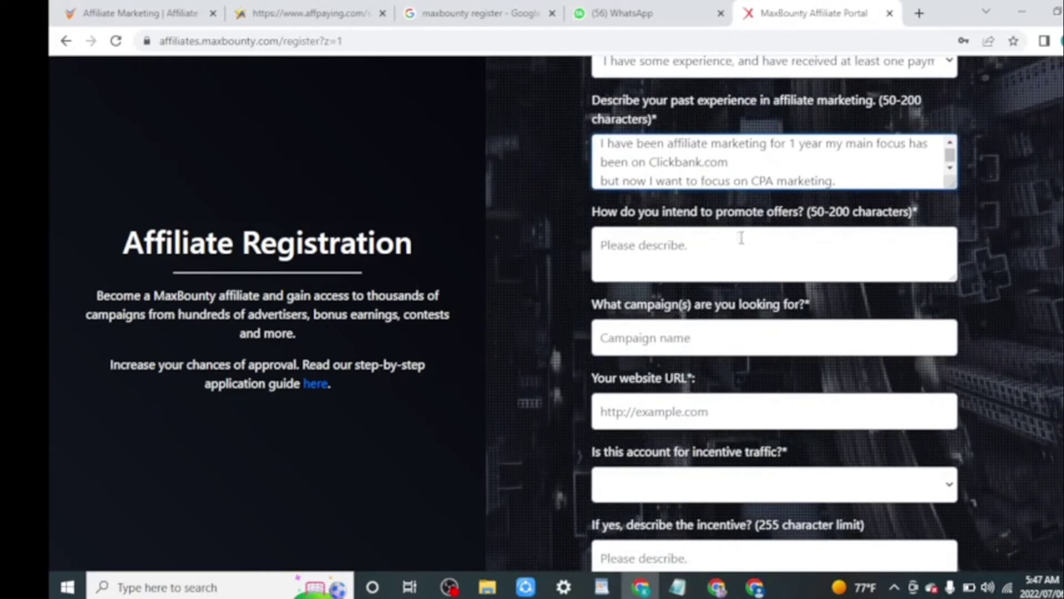
Paste the social media promotion sentence as the answer for how offers will be promoted.
left_click(812, 243)
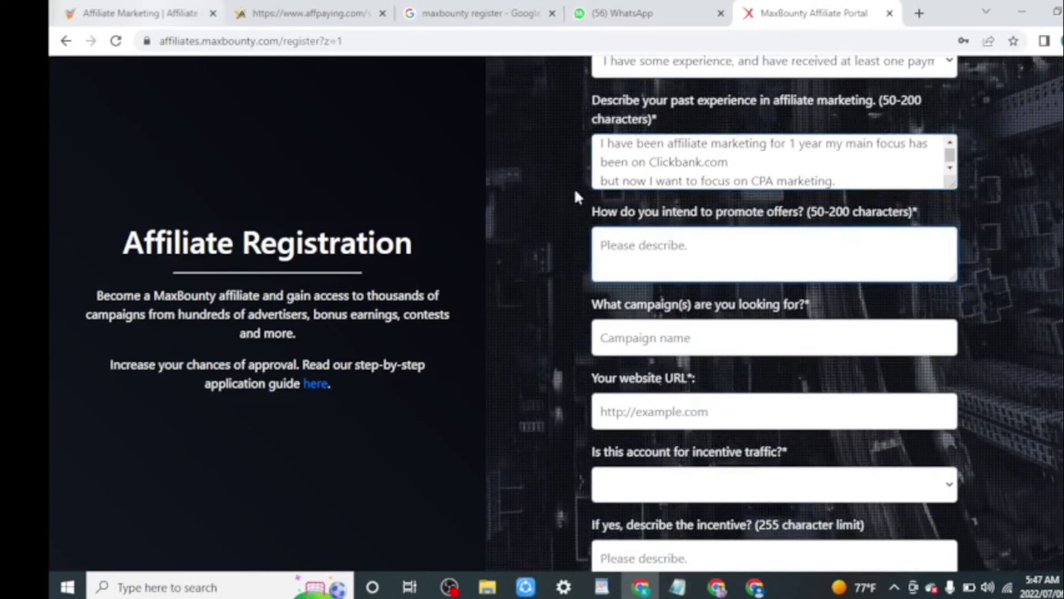
mouse_move(677, 587)
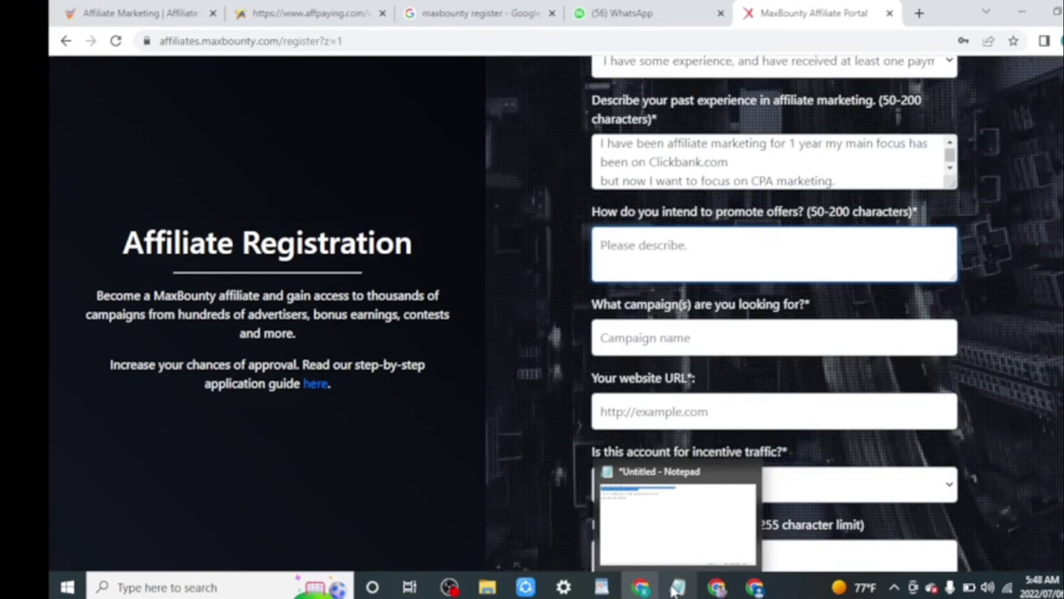
key("ctrl+v")
left_click(696, 336)
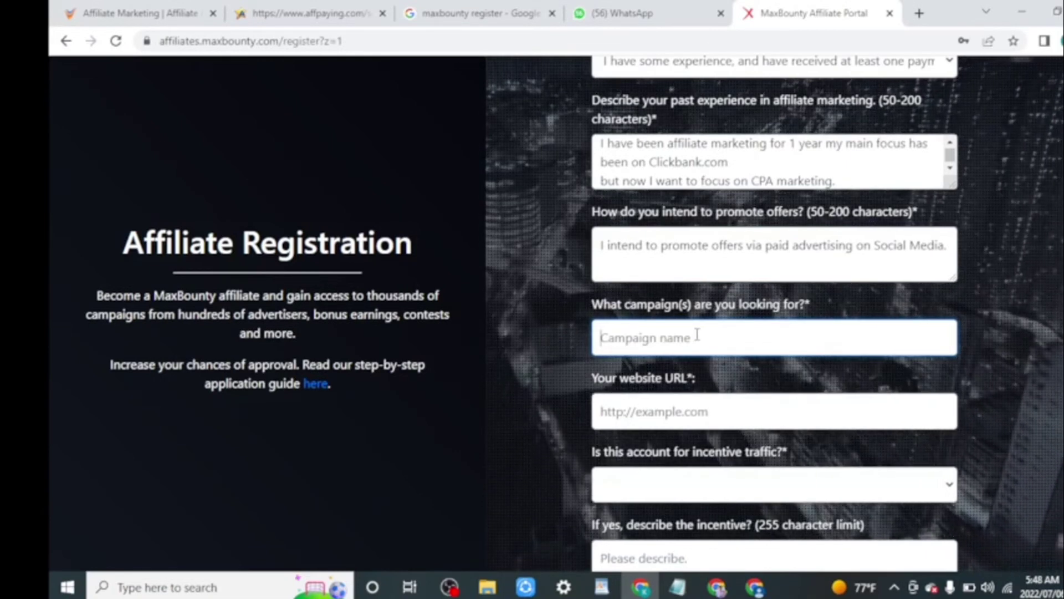
Copy SCIENCE AND TECNHOLOGY from the Notepad NICHE line and paste it as the campaign name.
left_click(677, 587)
left_click(144, 166)
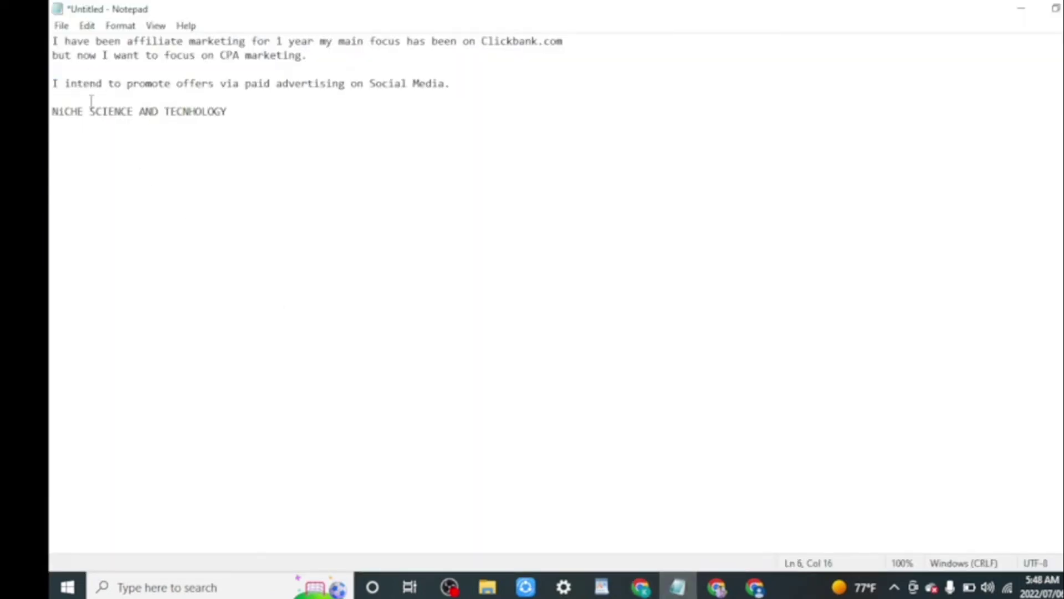
left_click_drag(130, 116, 282, 134)
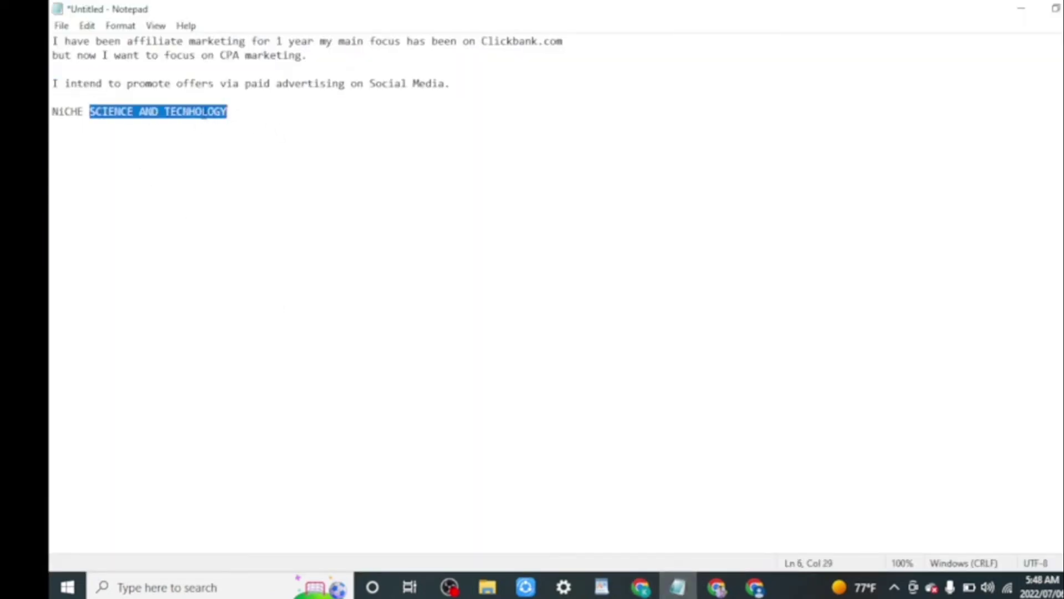
right_click(204, 113)
left_click(248, 165)
left_click(1035, 12)
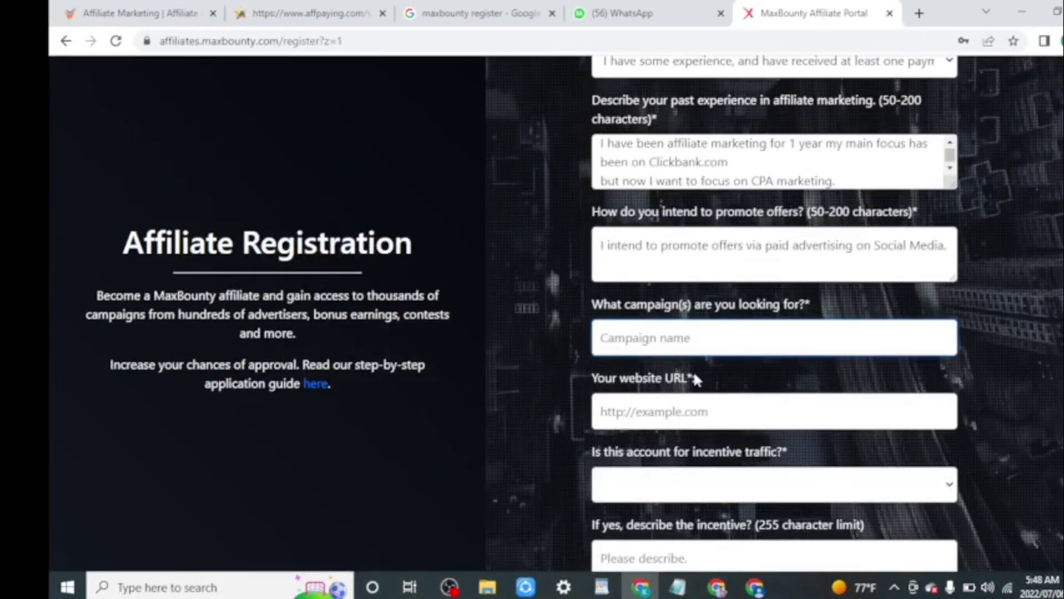
left_click(644, 336)
right_click(644, 336)
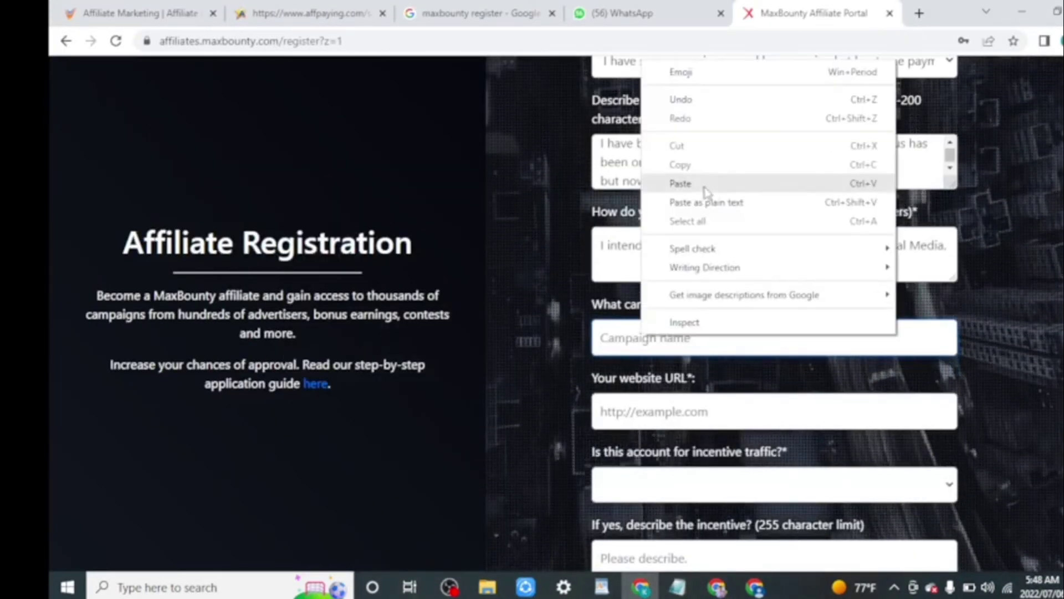
left_click(687, 182)
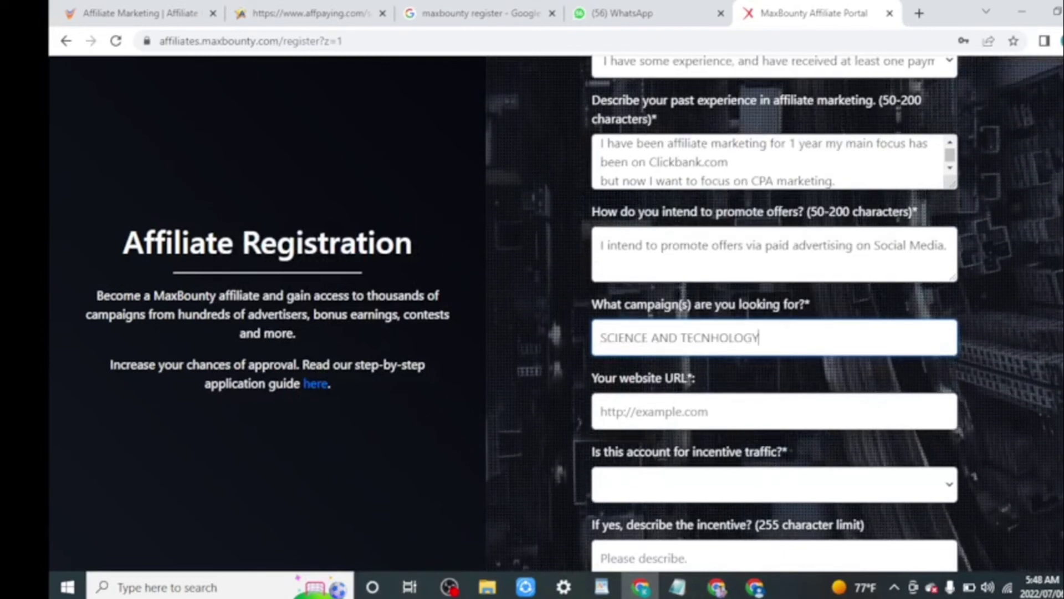
scroll(774, 311, "down", 1)
scroll(631, 278, "down", 3)
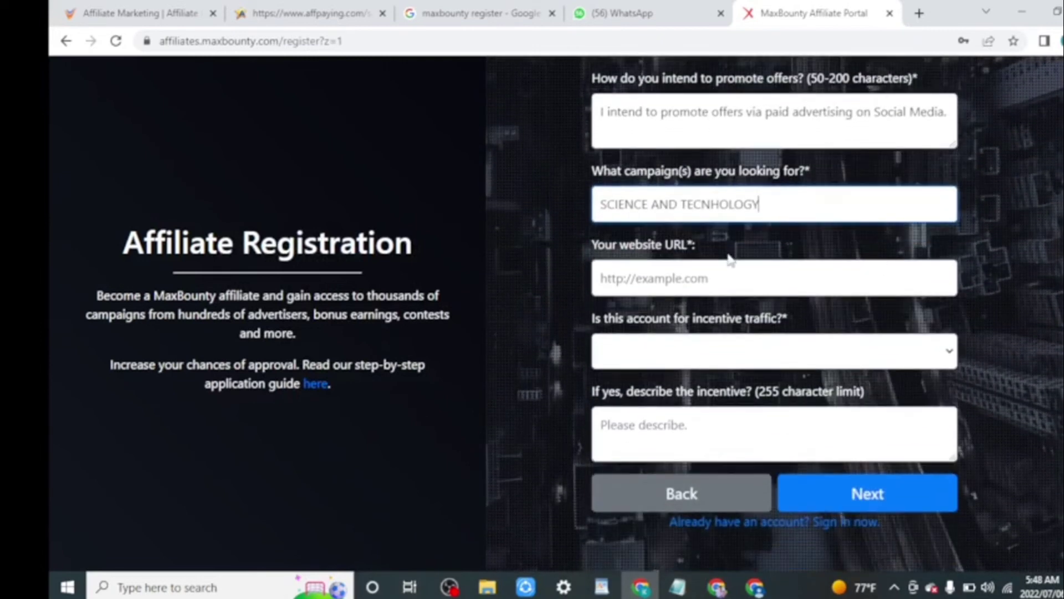
left_click(631, 278)
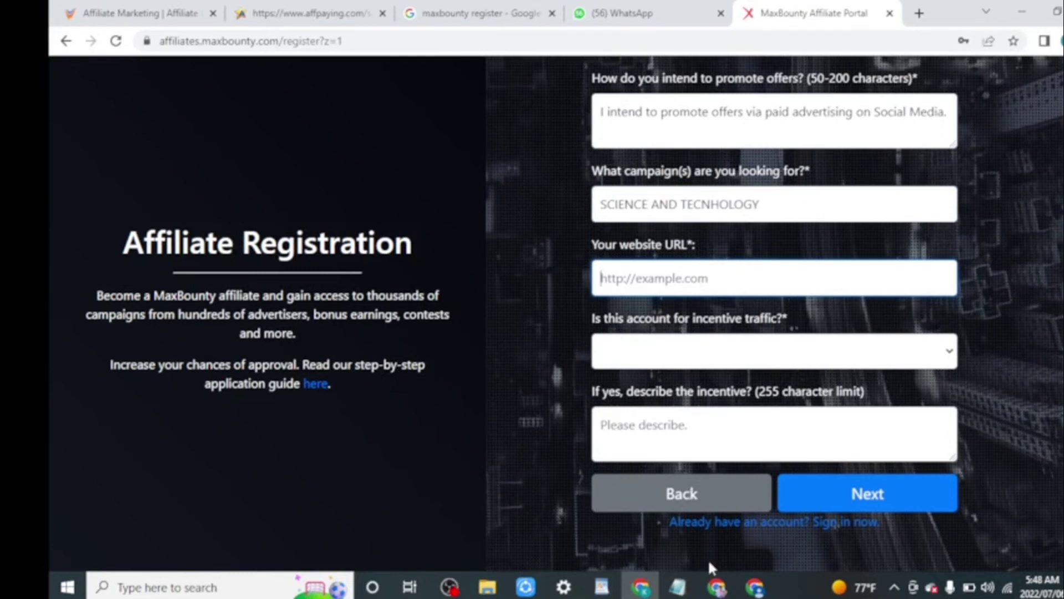
Open the Tech Products blog from Blogger and copy its web address from the address bar.
left_click(760, 589)
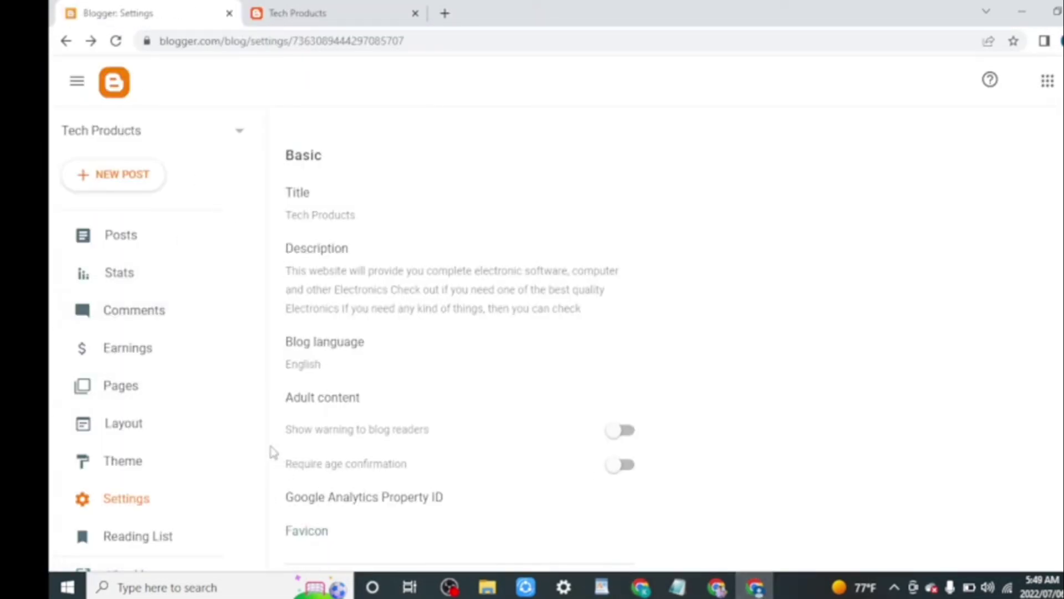
scroll(258, 450, "down", 2)
left_click(135, 531)
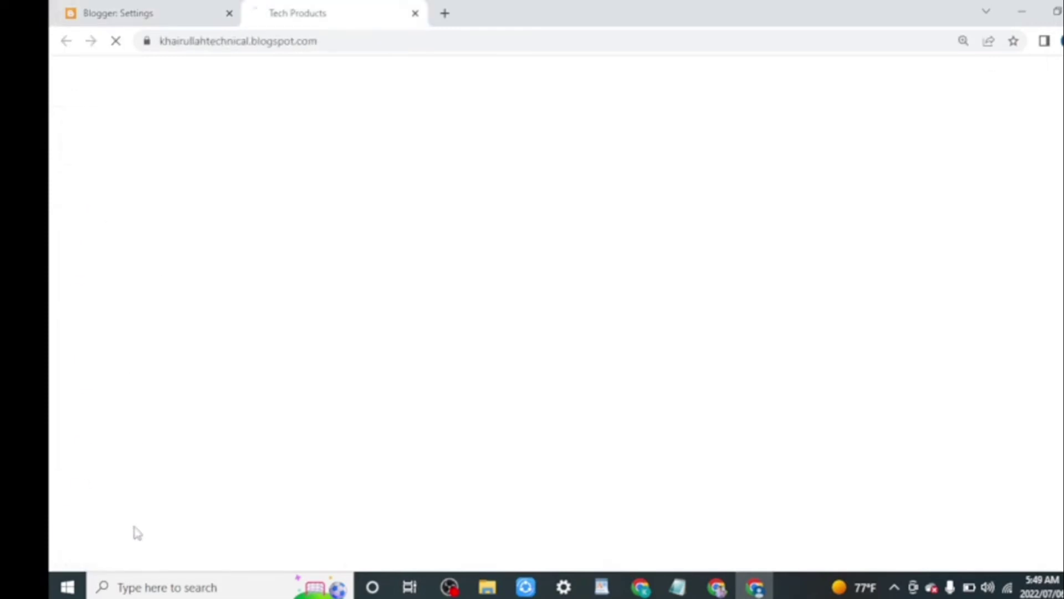
left_click(305, 41)
right_click(303, 40)
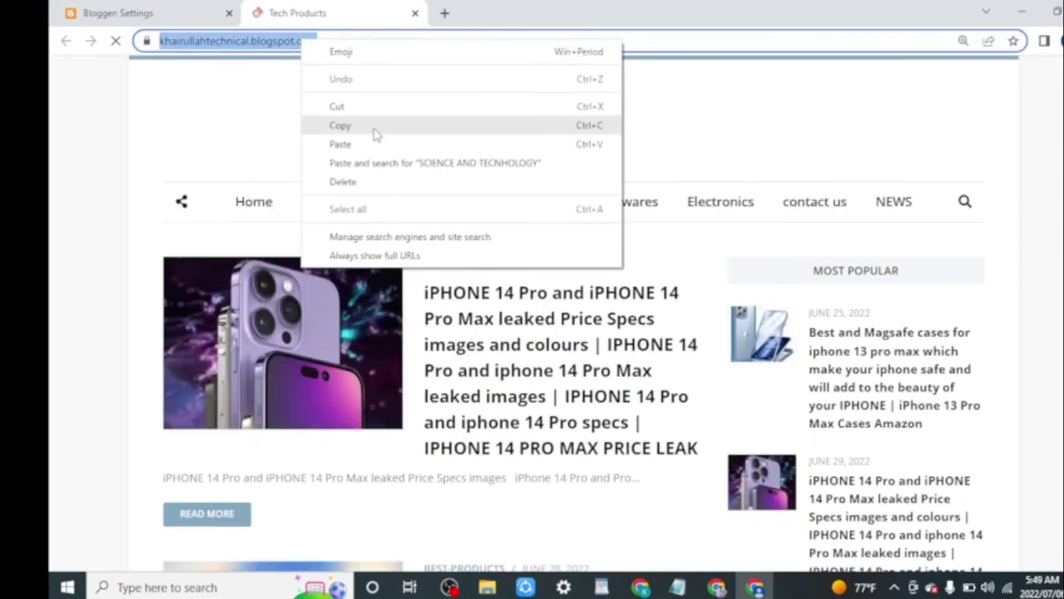
left_click(374, 127)
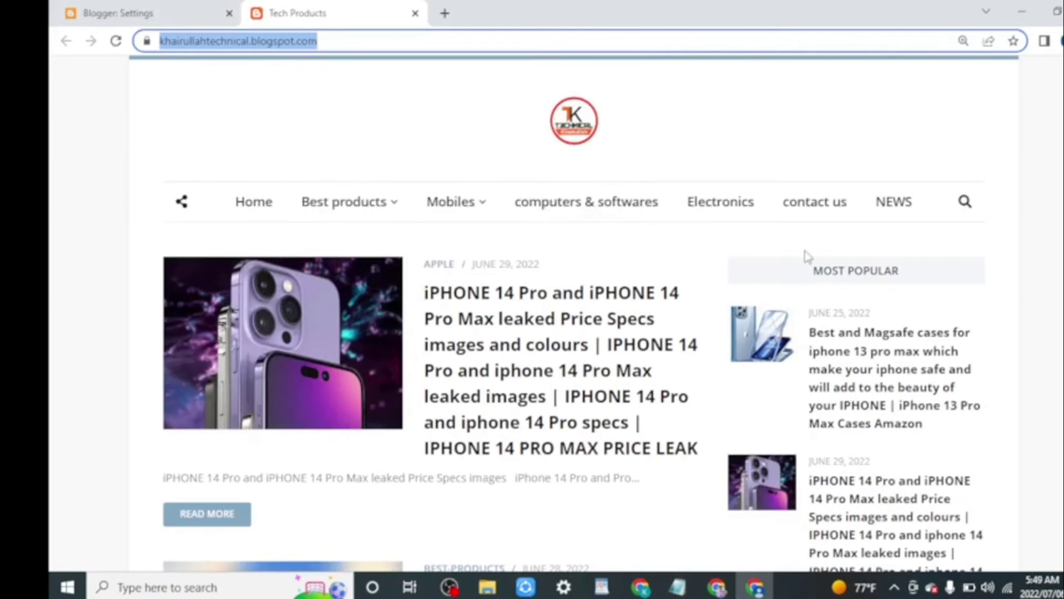
left_click(643, 589)
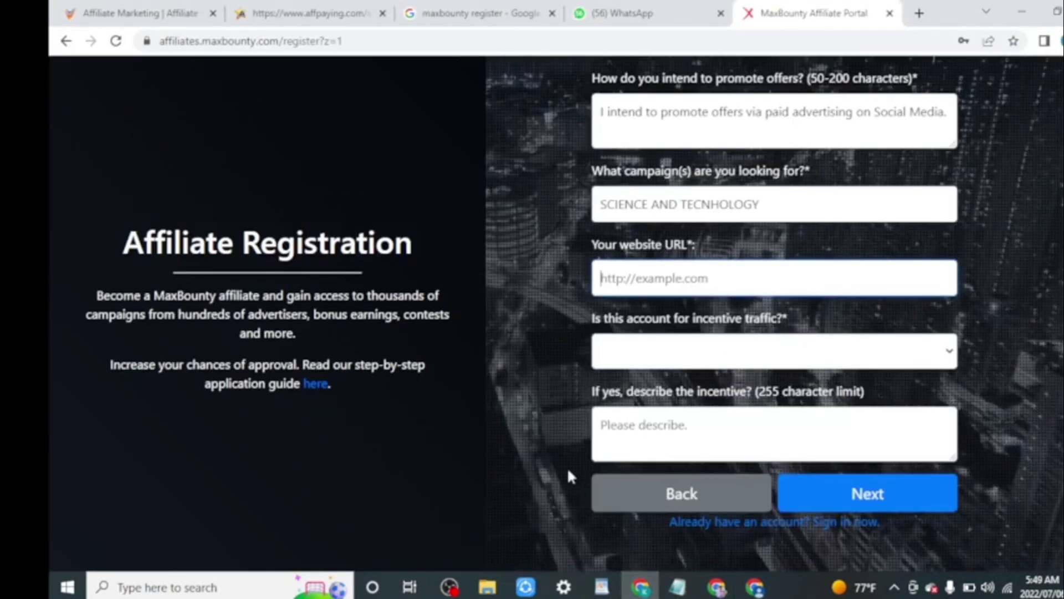
Paste the Tech Products blog address as the website URL, answer No to incentive traffic, and submit.
right_click(613, 284)
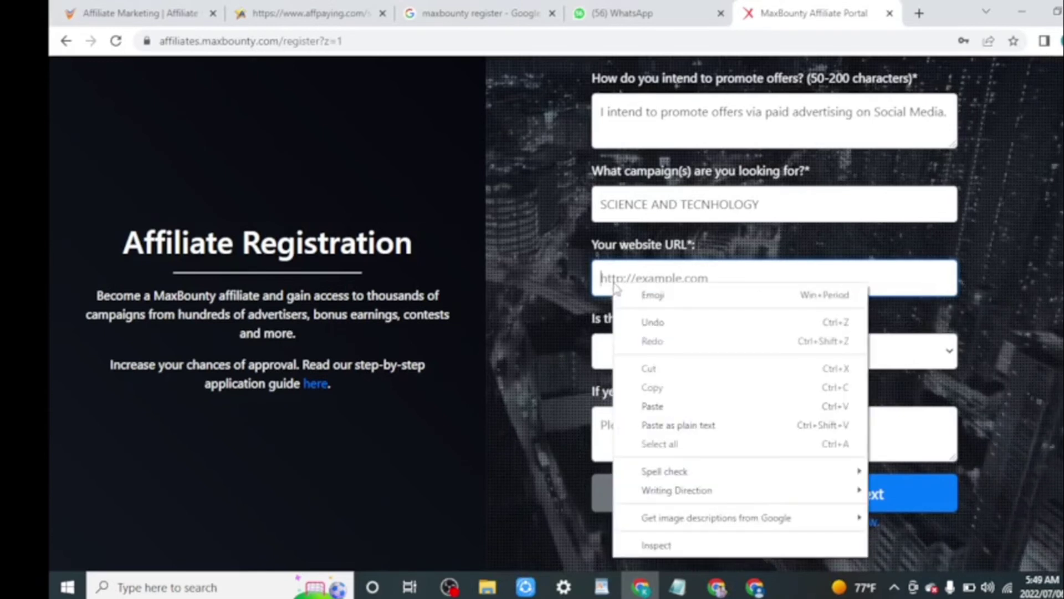
left_click(652, 406)
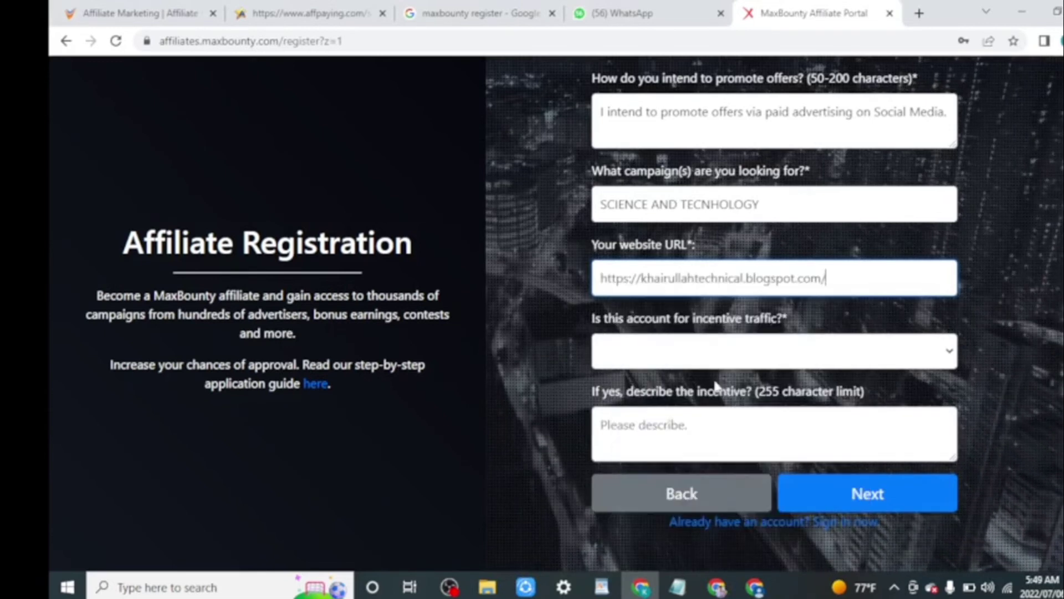
left_click(689, 358)
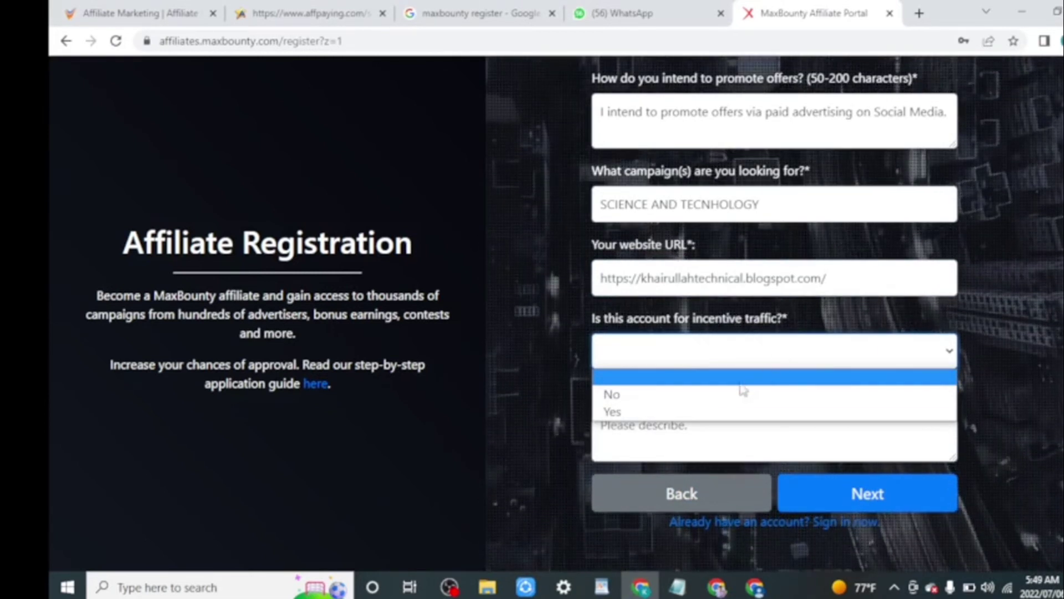
left_click(715, 397)
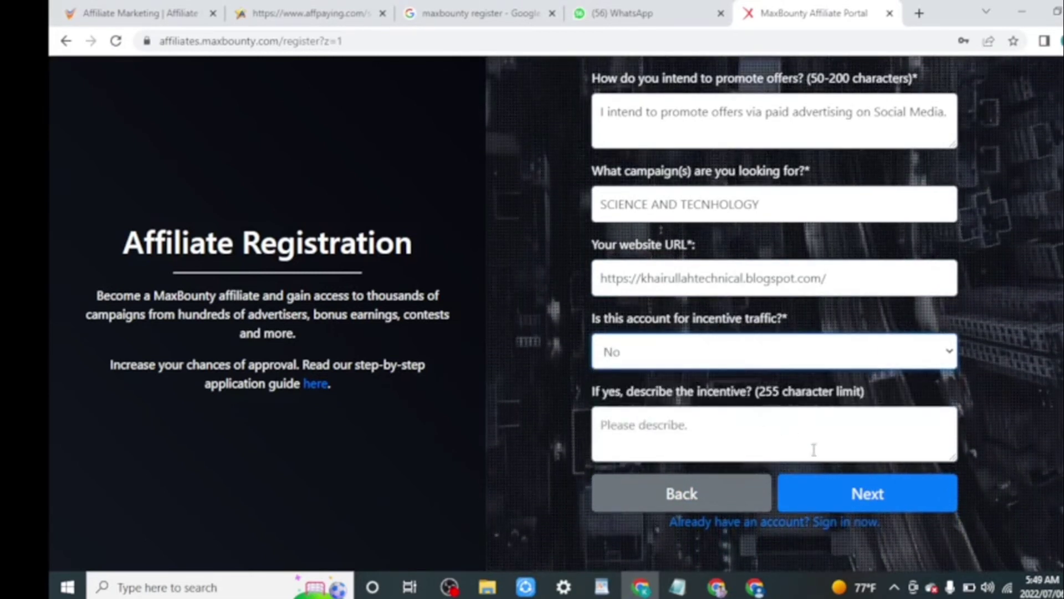
left_click(890, 509)
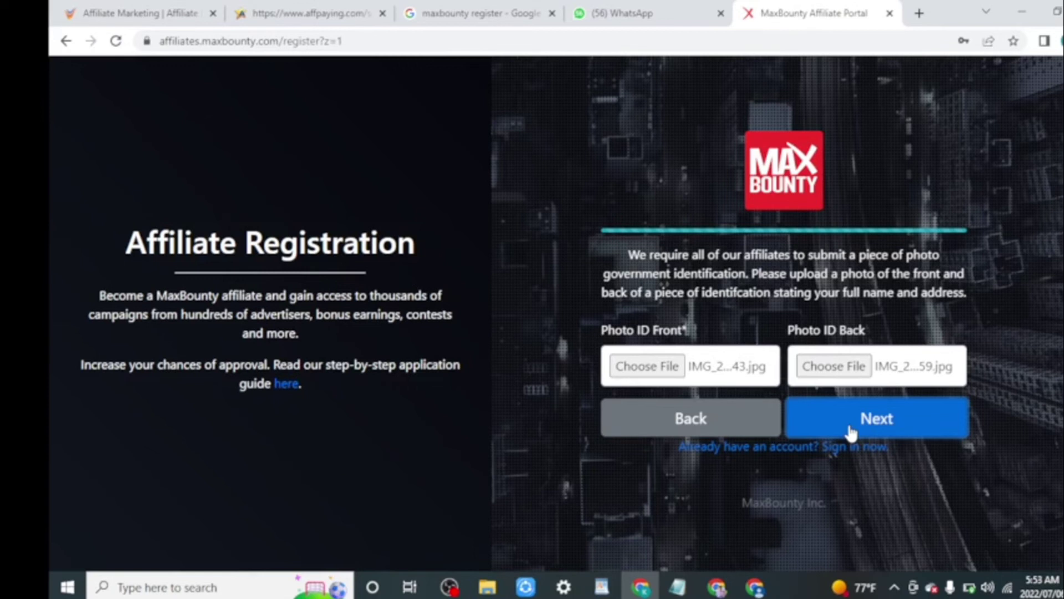
Submit the identification step with both photo ID images attached.
left_click(851, 432)
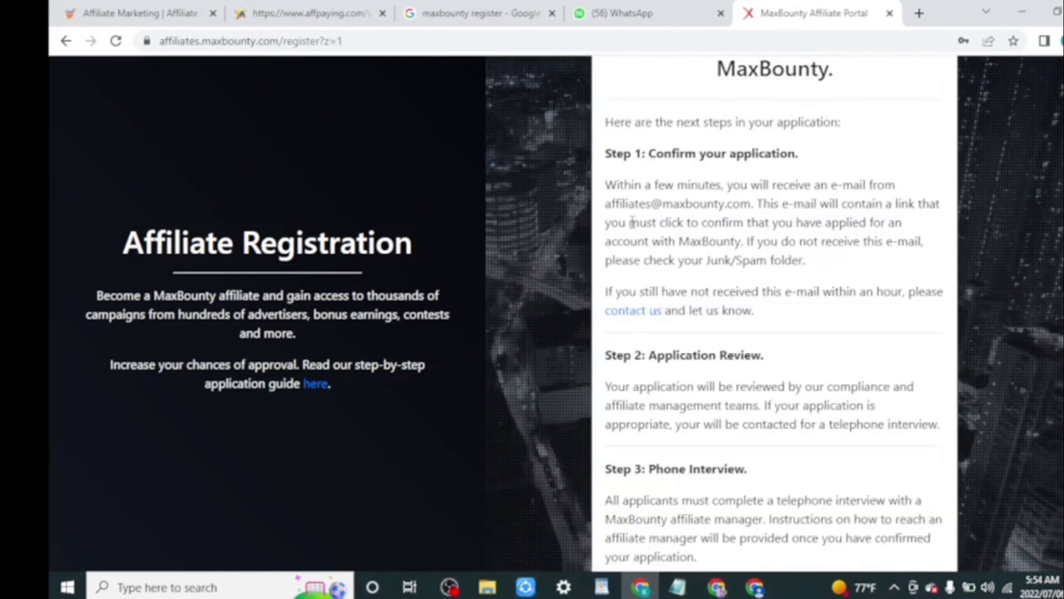